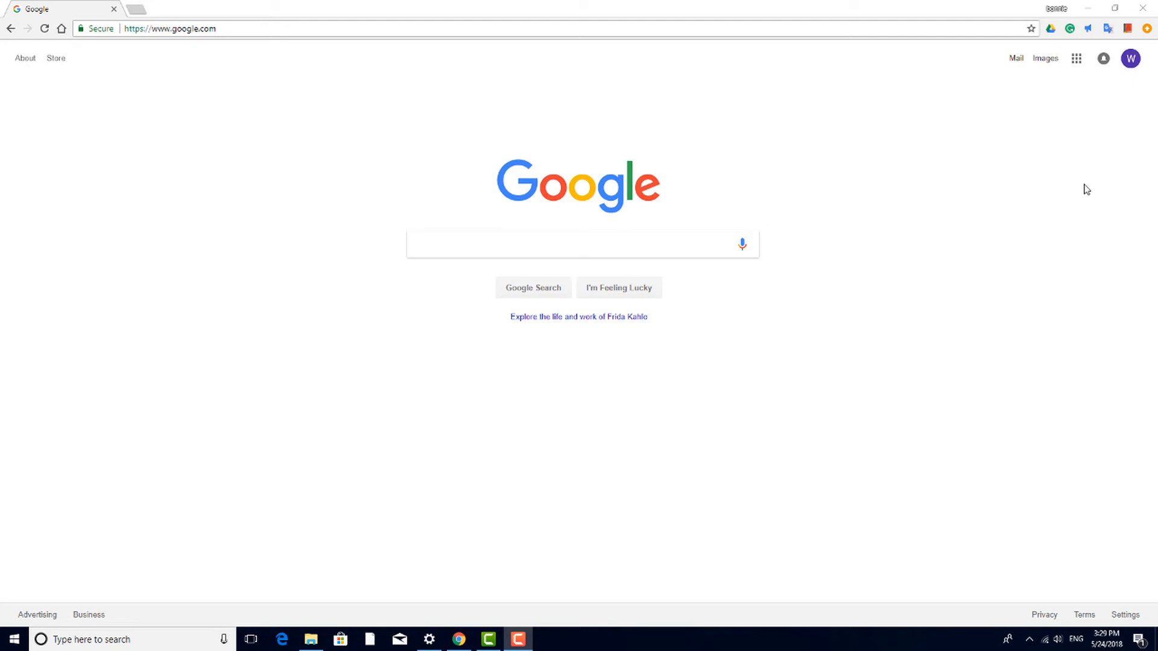
# Open Google Docs and create a new blank document.
pyautogui.click(1076, 58)
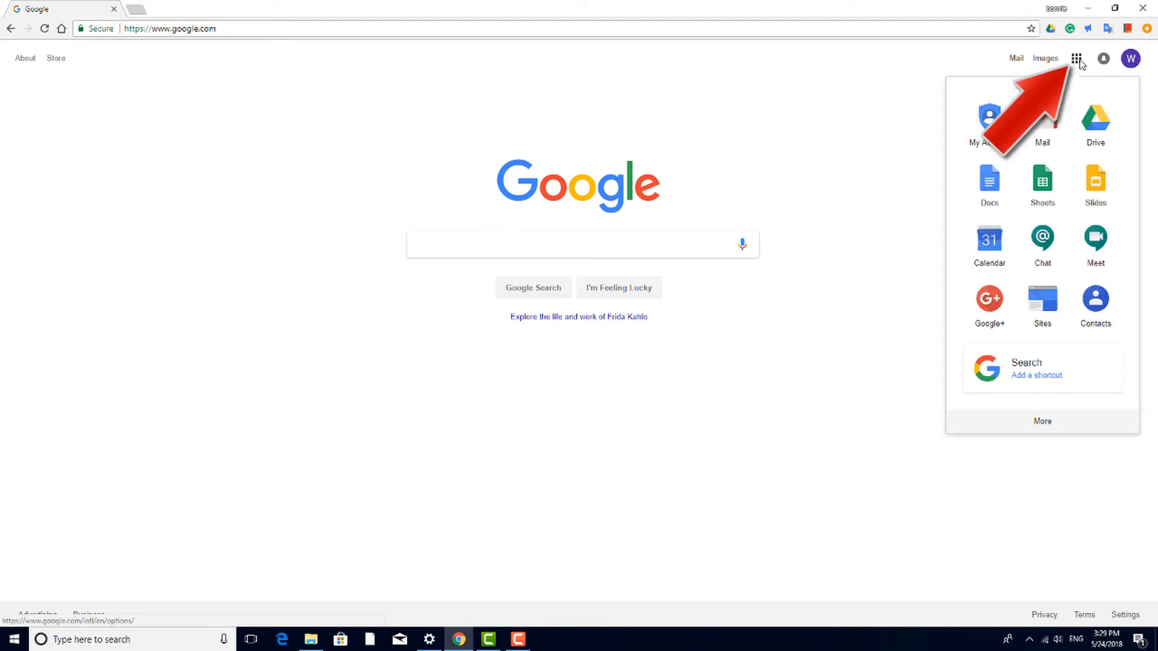
pyautogui.click(989, 183)
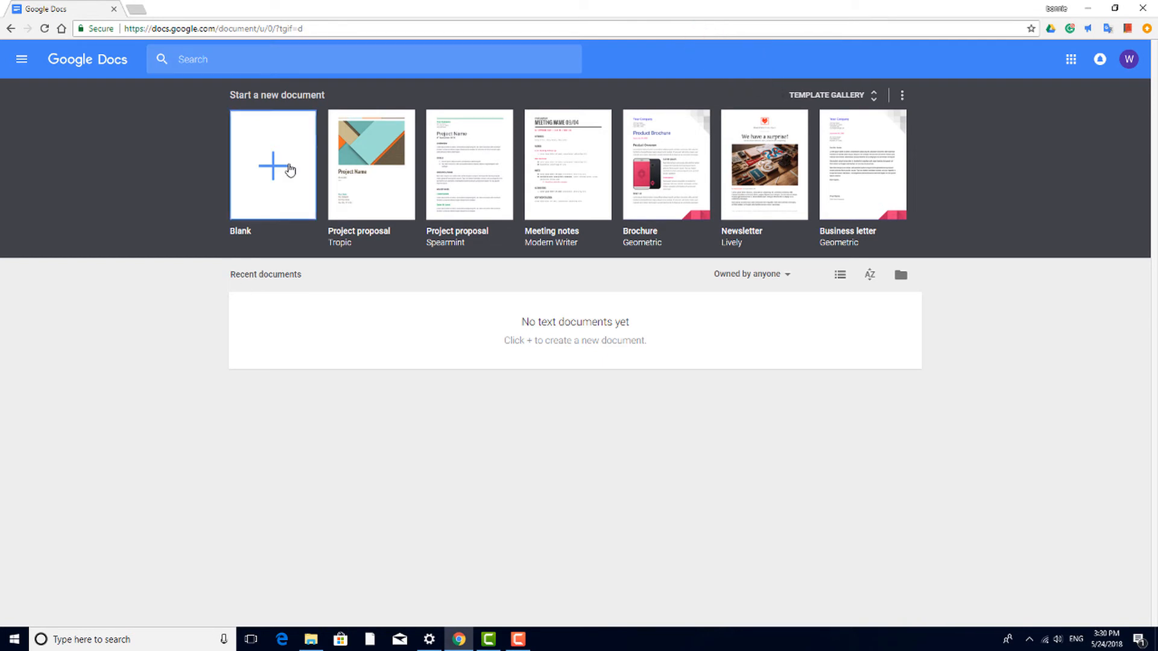
pyautogui.click(289, 171)
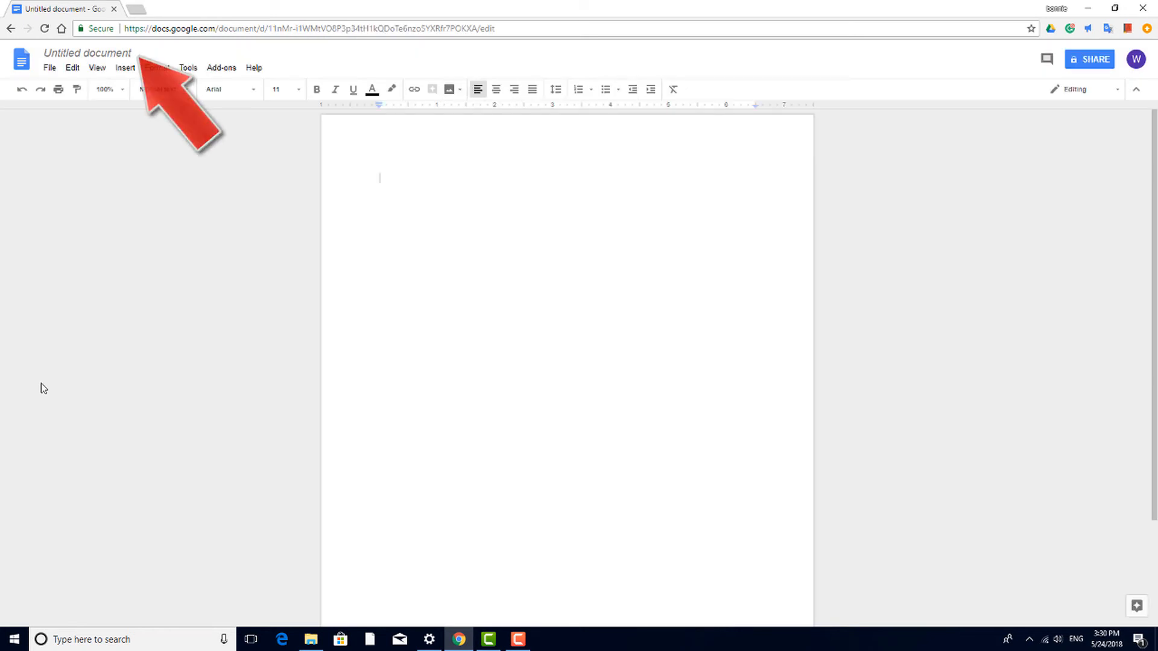
# Enter "Stone Tools Mystery" as a centered heading and give the document the same name.
pyautogui.write('Stone Tools Mystery')
pyautogui.press('Return')
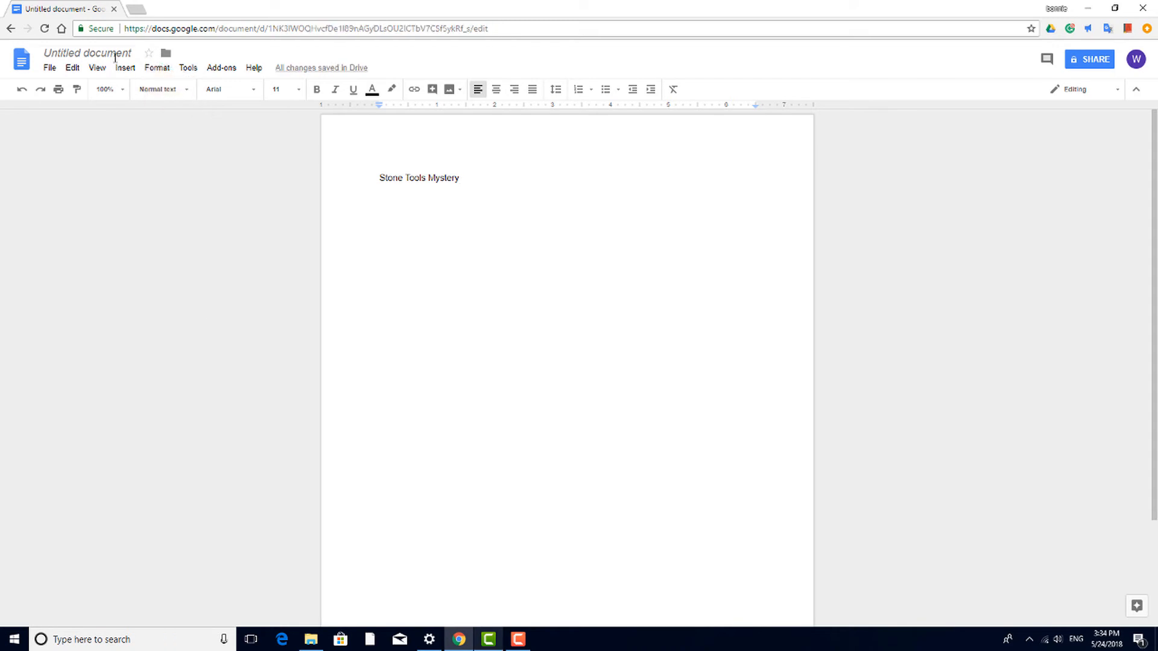
pyautogui.click(116, 54)
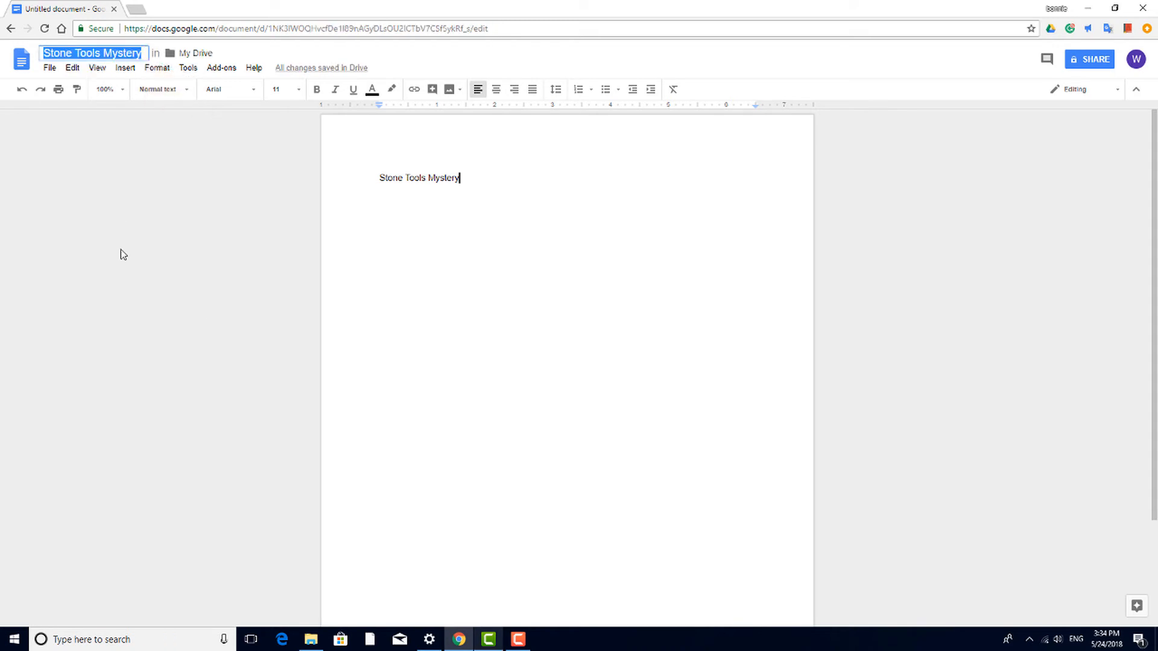
pyautogui.click(495, 92)
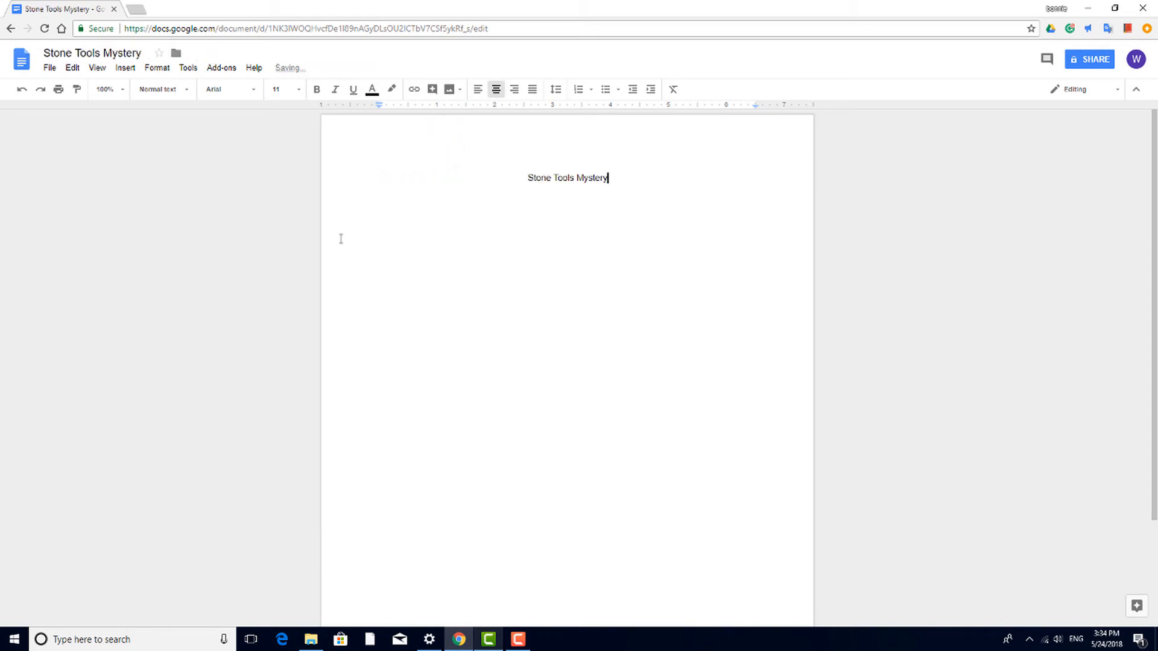
# Set the page to landscape orientation with top, bottom, left and right margins of 0.5 inches.
pyautogui.click(50, 69)
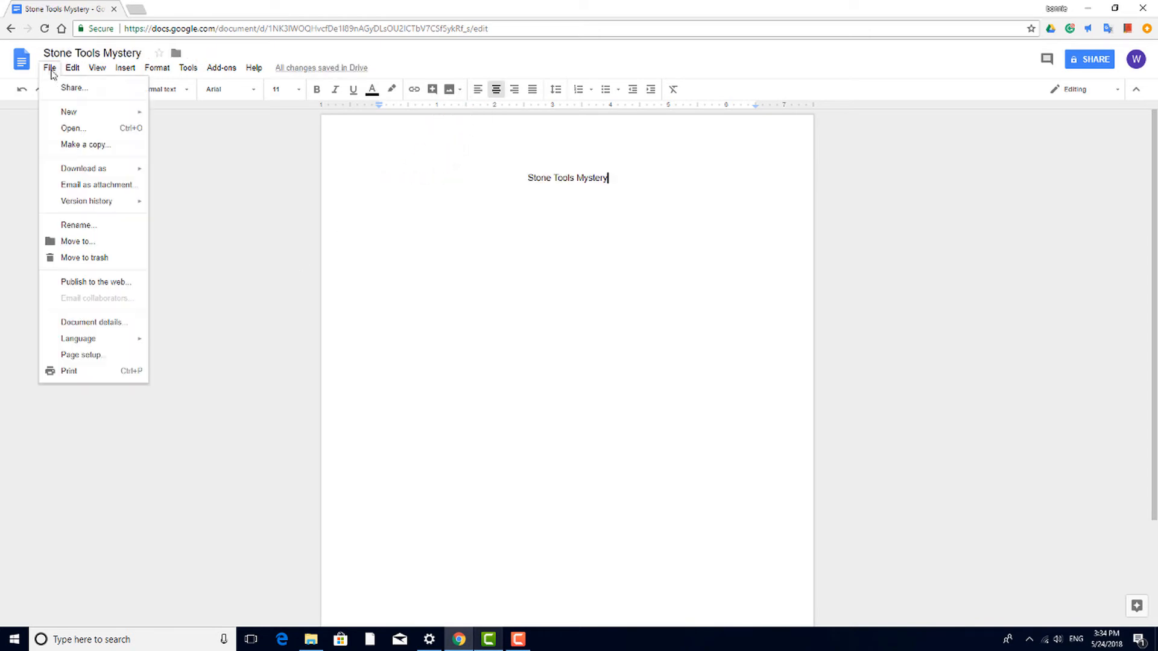
pyautogui.click(85, 357)
pyautogui.click(666, 294)
pyautogui.press('BackSpace')
pyautogui.write('0.5')
pyautogui.press('Tab')
pyautogui.write('0.5')
pyautogui.press('Tab')
pyautogui.write('0.5')
pyautogui.press('Tab')
pyautogui.write('0.5')
pyautogui.click(530, 293)
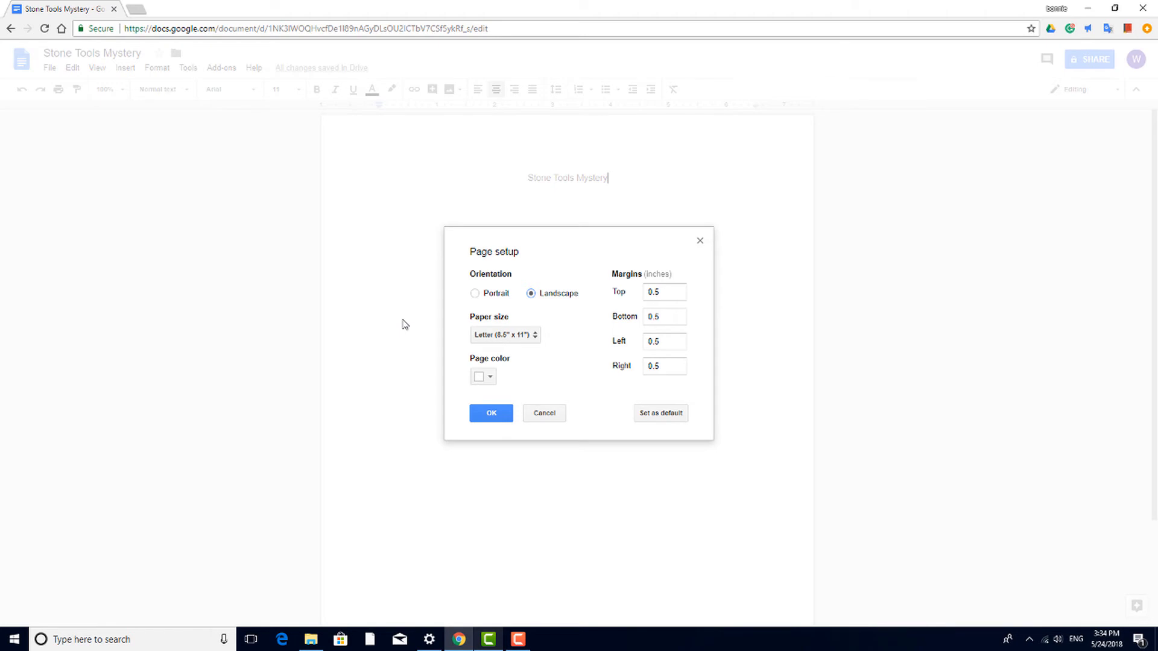
pyautogui.click(496, 414)
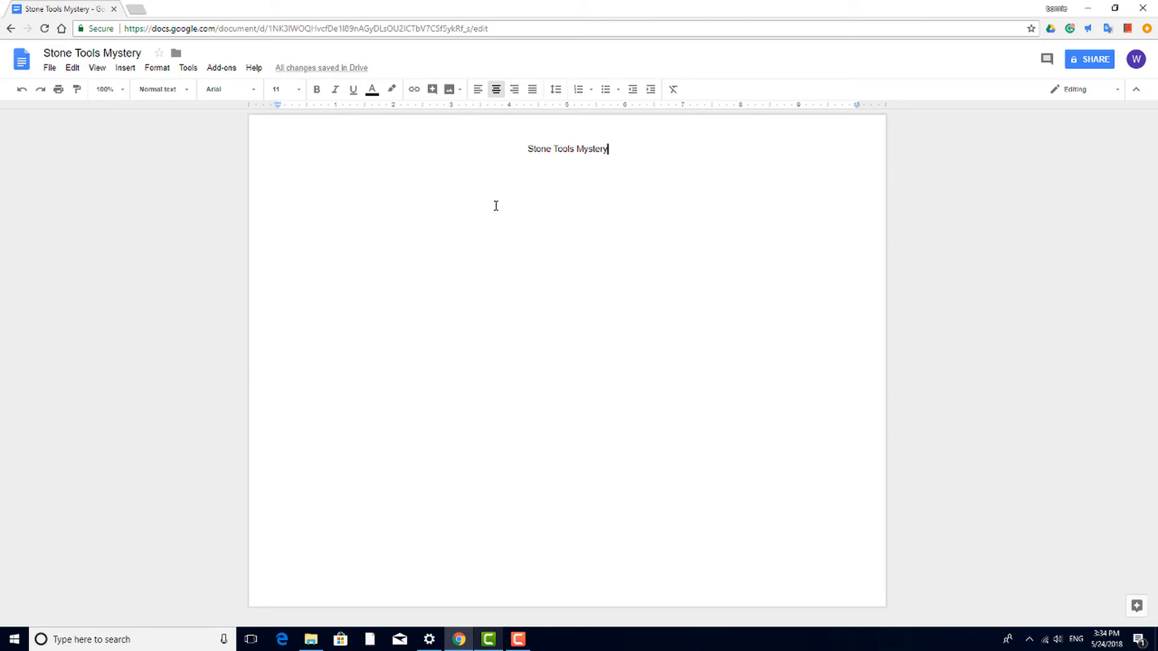
# Add left-aligned "Name:" and "Date:" lines above the heading, with blank lines separating them from it.
pyautogui.click(528, 148)
pyautogui.press('Return')
pyautogui.press('Return')
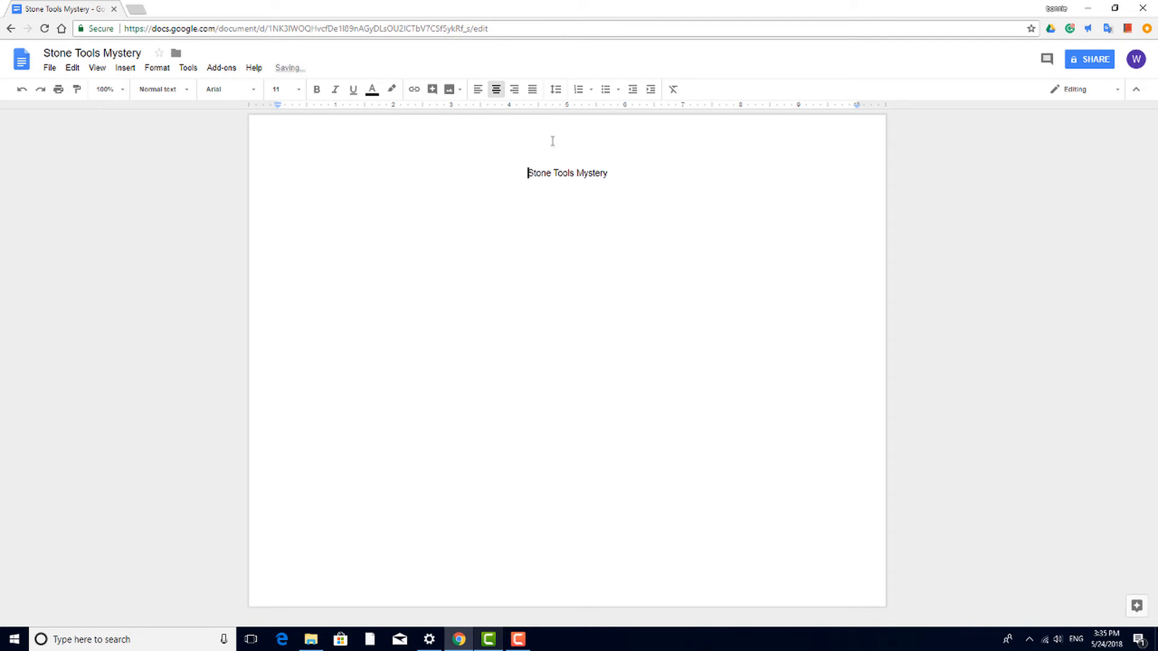
pyautogui.click(553, 141)
pyautogui.click(476, 95)
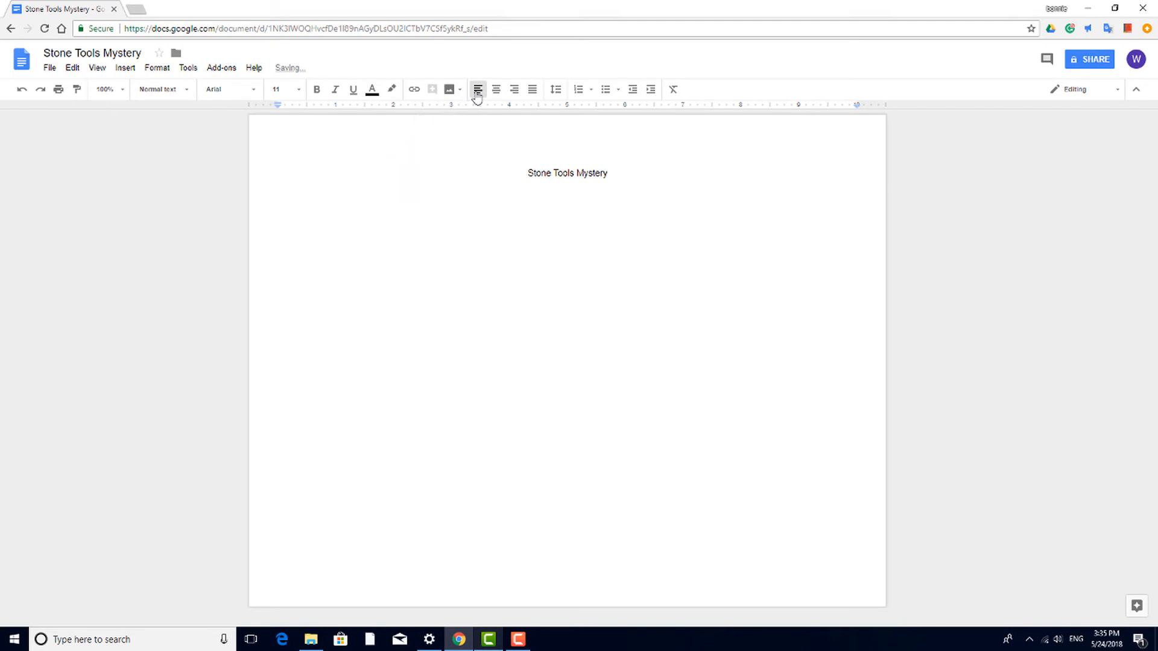
pyautogui.write('Name.')
pyautogui.press('Return')
pyautogui.write('Da')
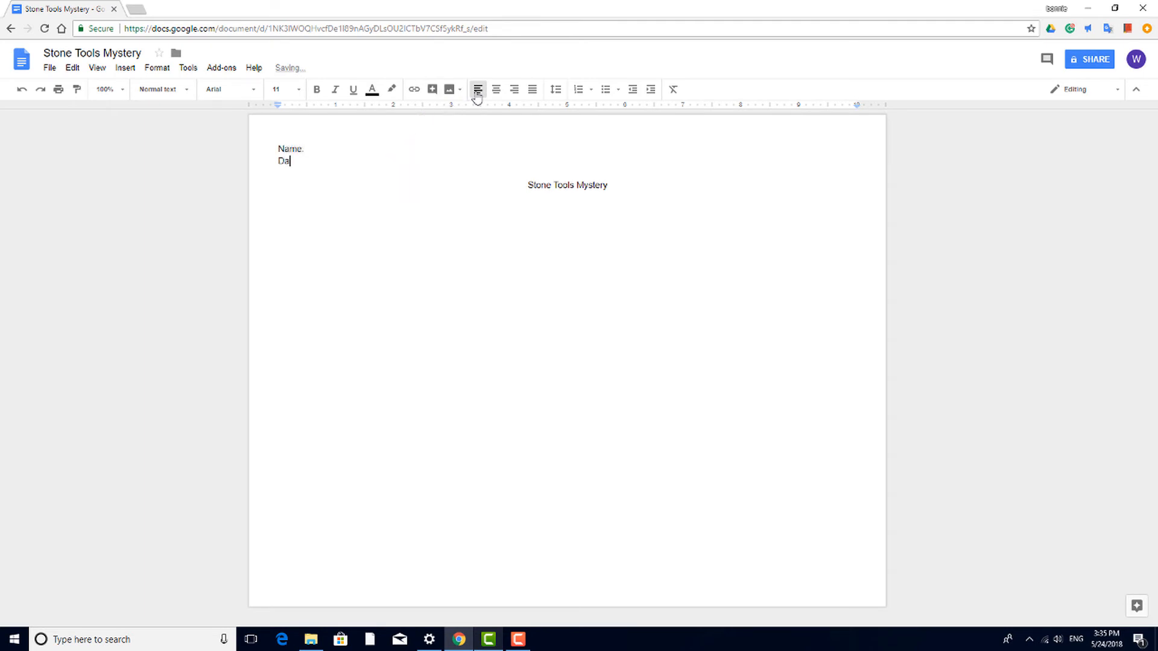
pyautogui.write('te:')
pyautogui.press('Return')
# Make the "Stone Tools Mystery" heading bold and set its font size to 18.
pyautogui.moveTo(523, 197); pyautogui.dragTo(612, 197)
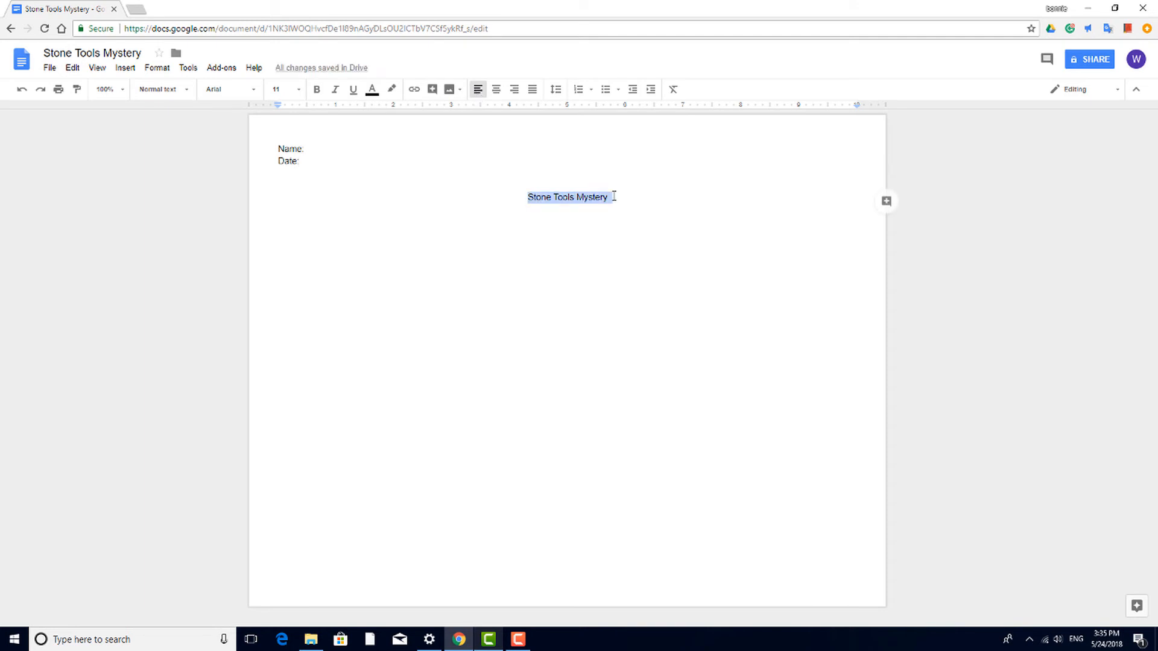
pyautogui.click(316, 89)
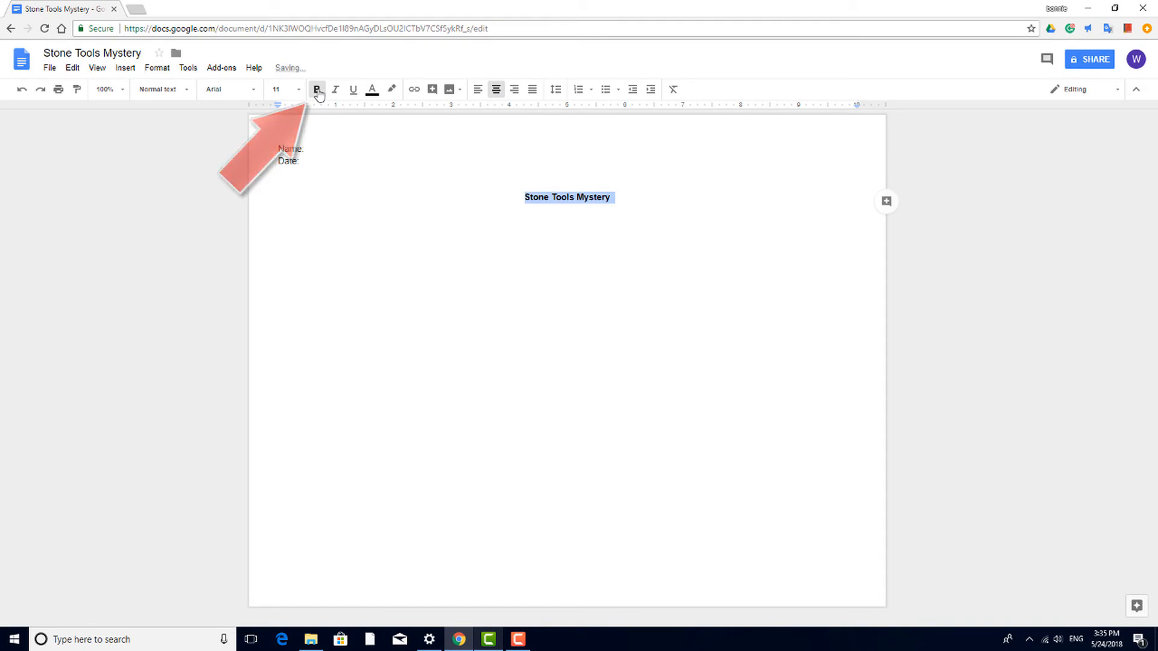
pyautogui.click(298, 96)
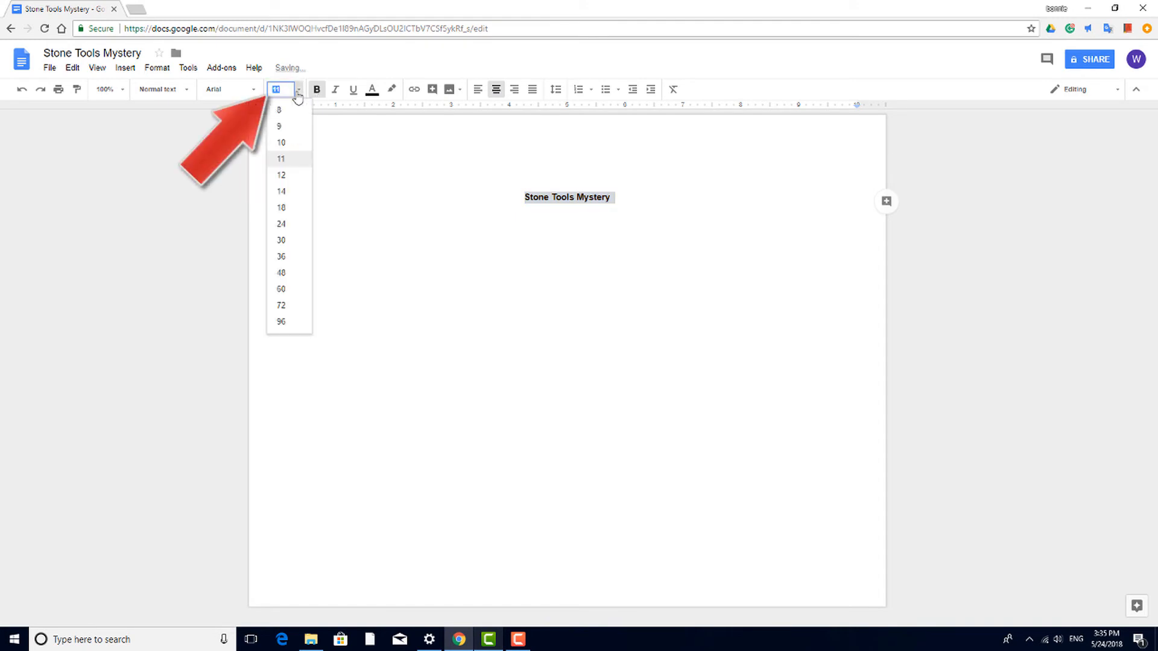
pyautogui.click(299, 208)
pyautogui.click(672, 208)
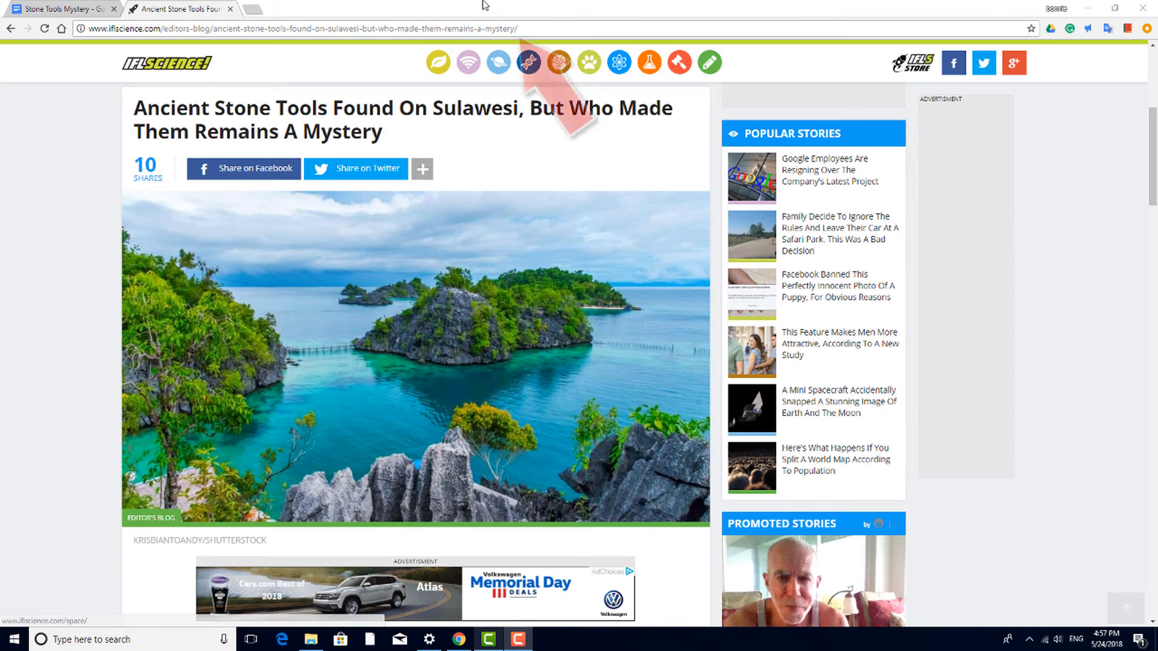
# Copy the web address of the IFLScience stone tools article, close its tab and paste the address below the document's heading.
pyautogui.click(519, 29)
pyautogui.hotkey('ctrl', 'c')
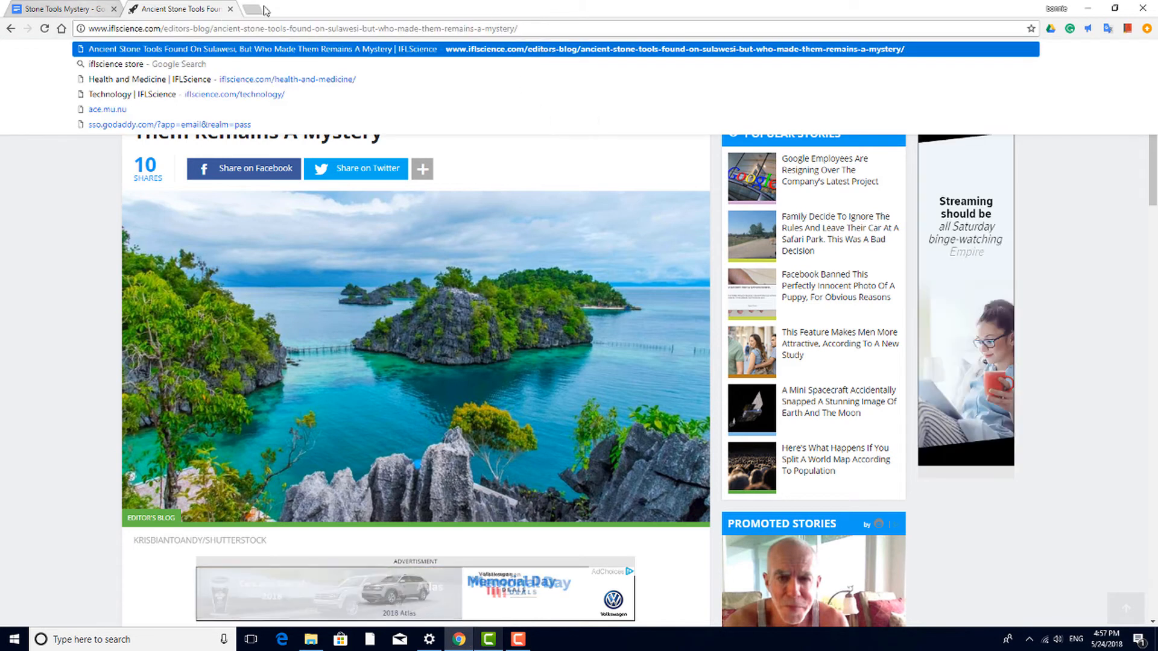
pyautogui.click(230, 9)
pyautogui.press('Return')
pyautogui.press('Return')
pyautogui.hotkey('ctrl', 'v')
pyautogui.press('Return')
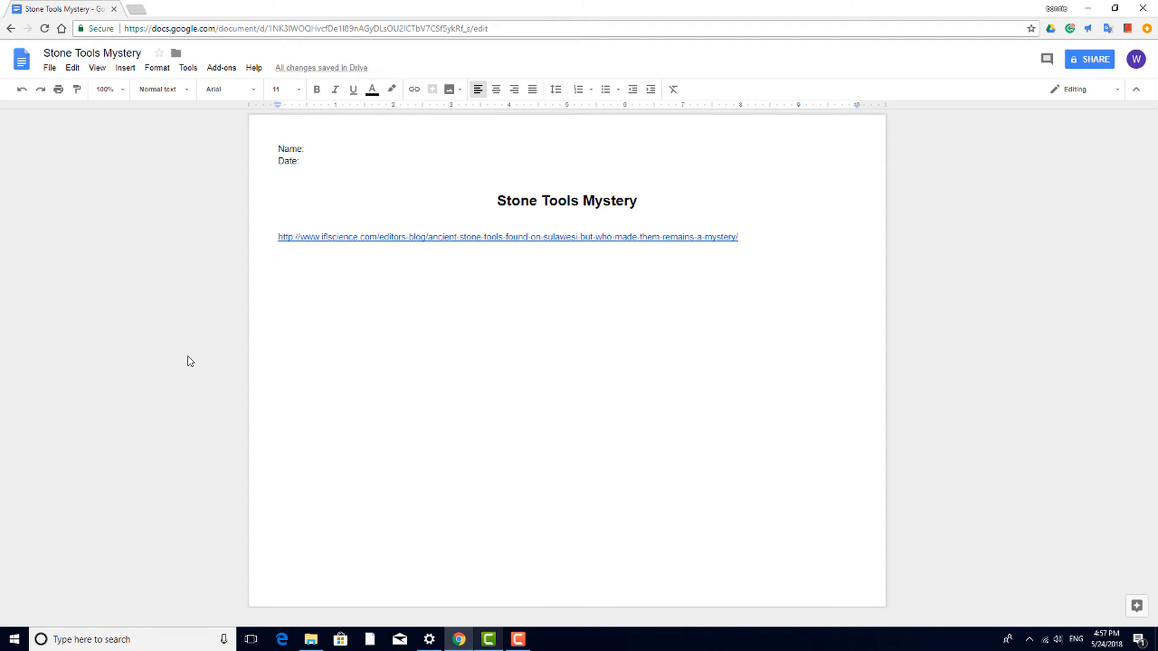
# Replace the pasted web address with the sentence "Please read the story on this website.".
pyautogui.press('BackSpace')
pyautogui.hotkey('shift', 'Home')
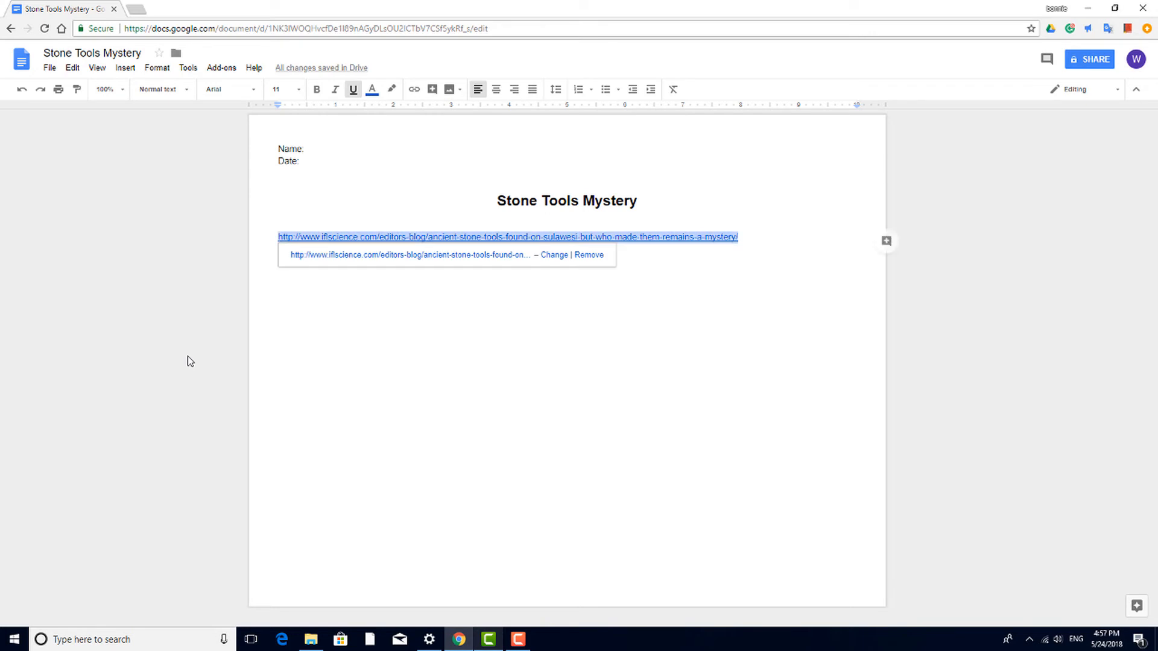
pyautogui.press('BackSpace')
pyautogui.write('Flease read t')
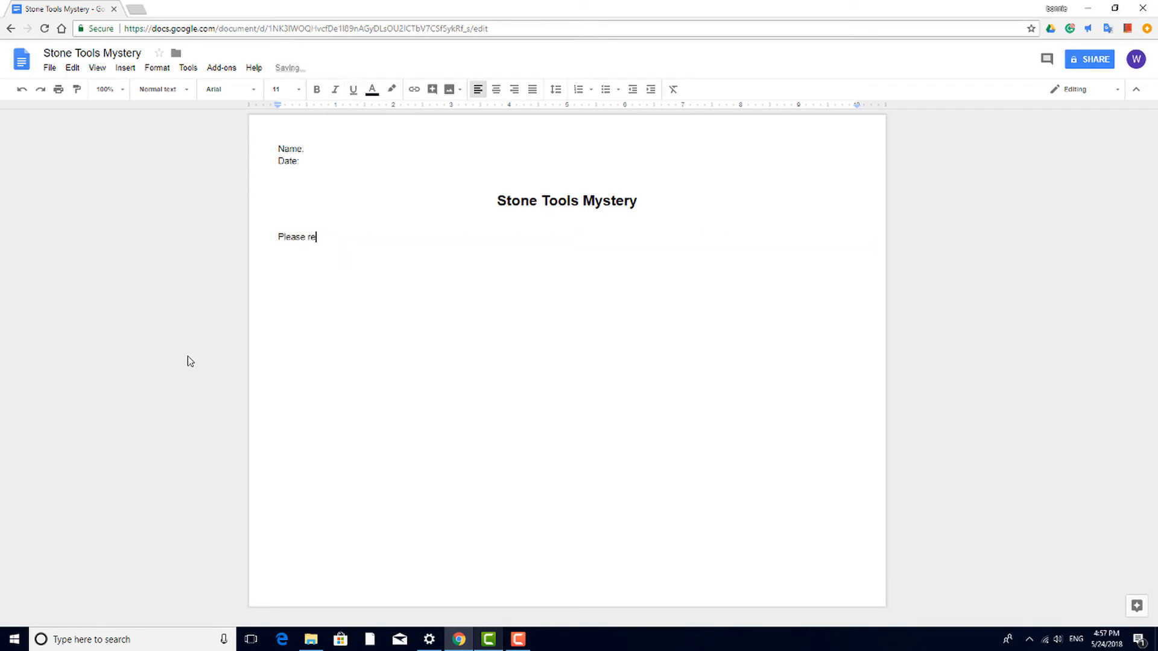
pyautogui.write('he story on this website.')
# Link the words "this website" to the copied article address.
pyautogui.press('Left')
pyautogui.press('Left')
pyautogui.hotkey('shift', 'Left')
pyautogui.hotkey('shift', 'Left')
pyautogui.hotkey('shift', 'Left')
pyautogui.hotkey('shift', 'Left')
pyautogui.hotkey('shift', 'Left')
pyautogui.hotkey('shift', 'Left')
pyautogui.hotkey('shift', 'Left')
pyautogui.hotkey('shift', 'Left')
pyautogui.hotkey('shift', 'Left')
pyautogui.hotkey('shift', 'Left')
pyautogui.hotkey('shift', 'Left')
pyautogui.hotkey('shift', 'Left')
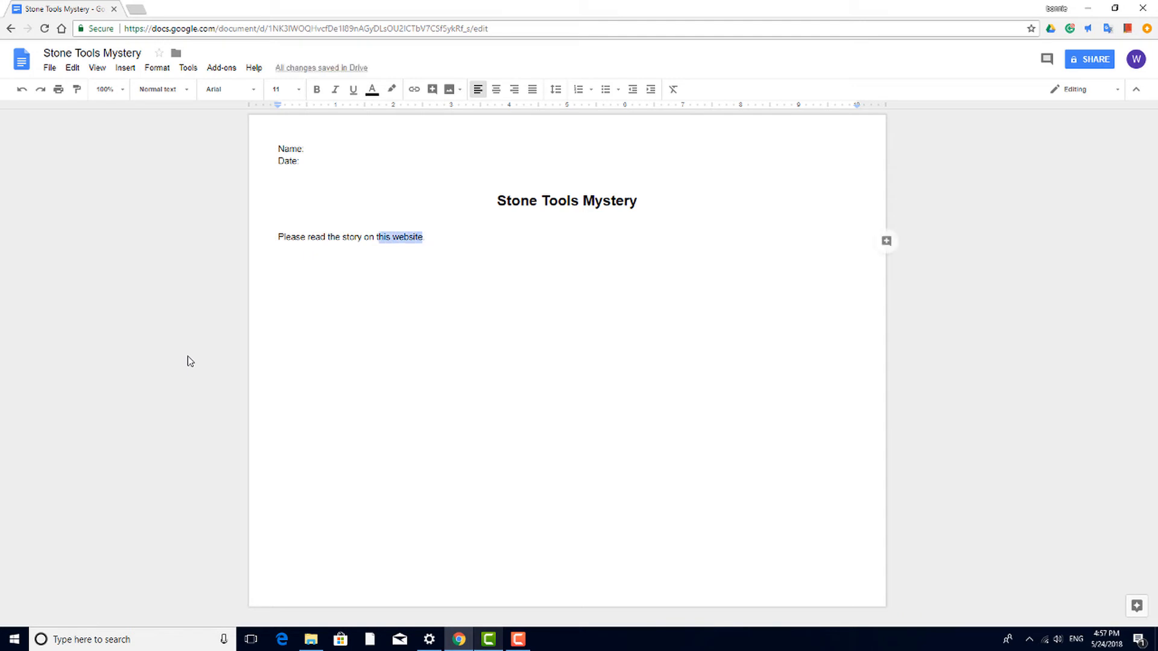
pyautogui.click(414, 90)
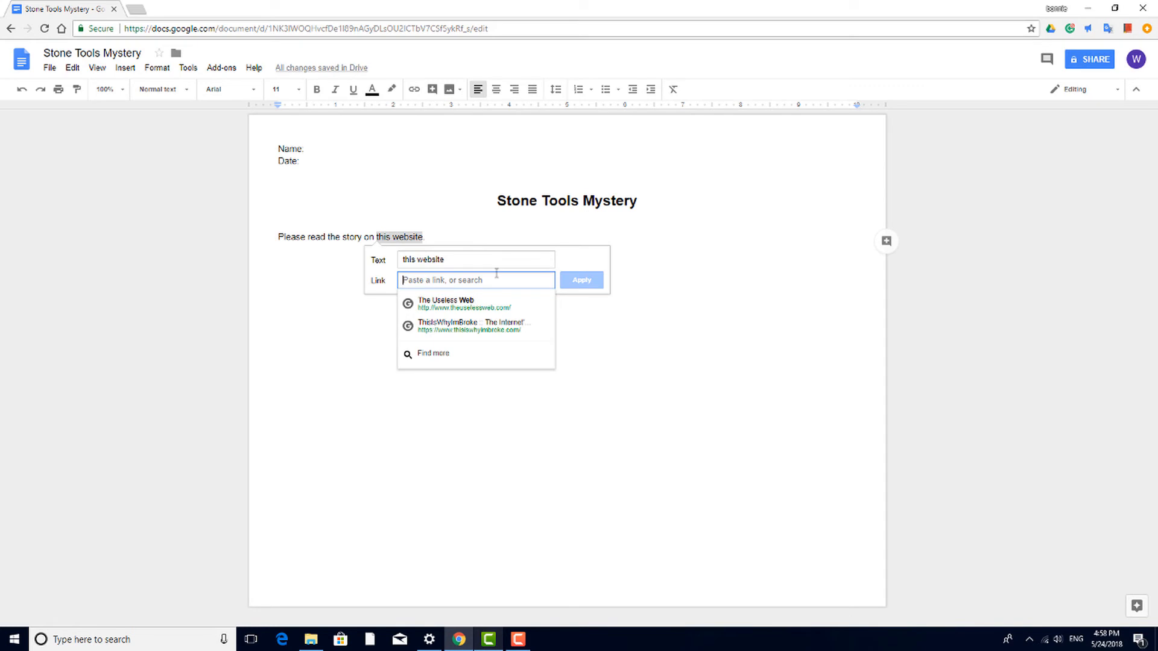
pyautogui.hotkey('ctrl', 'v')
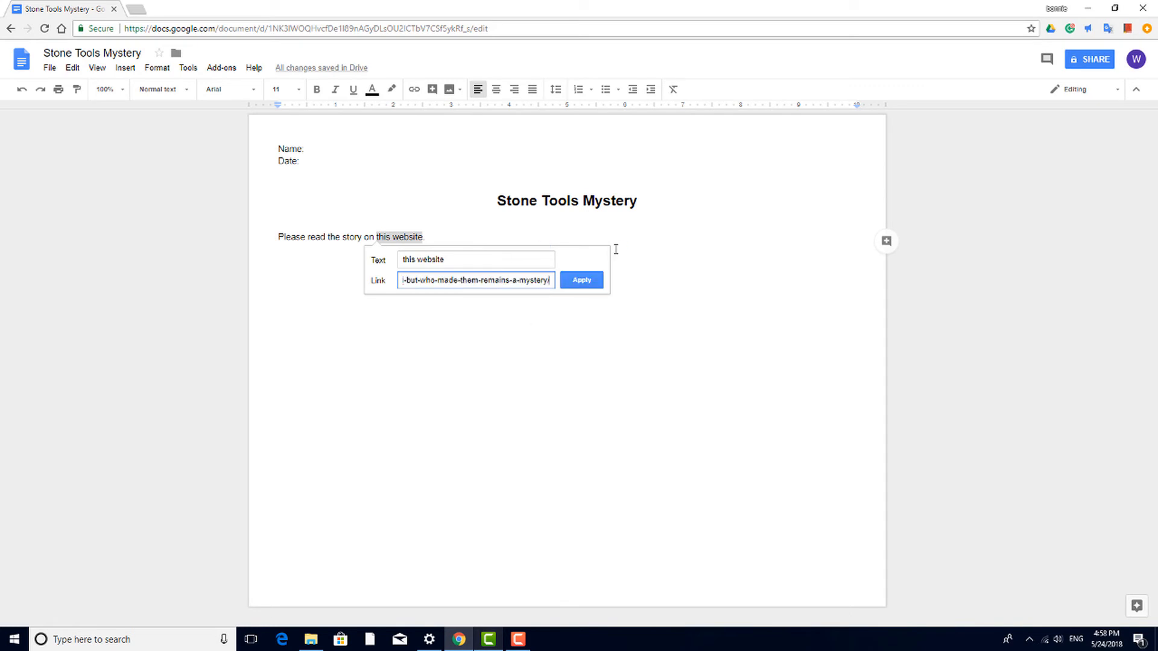
pyautogui.click(581, 281)
pyautogui.click(649, 305)
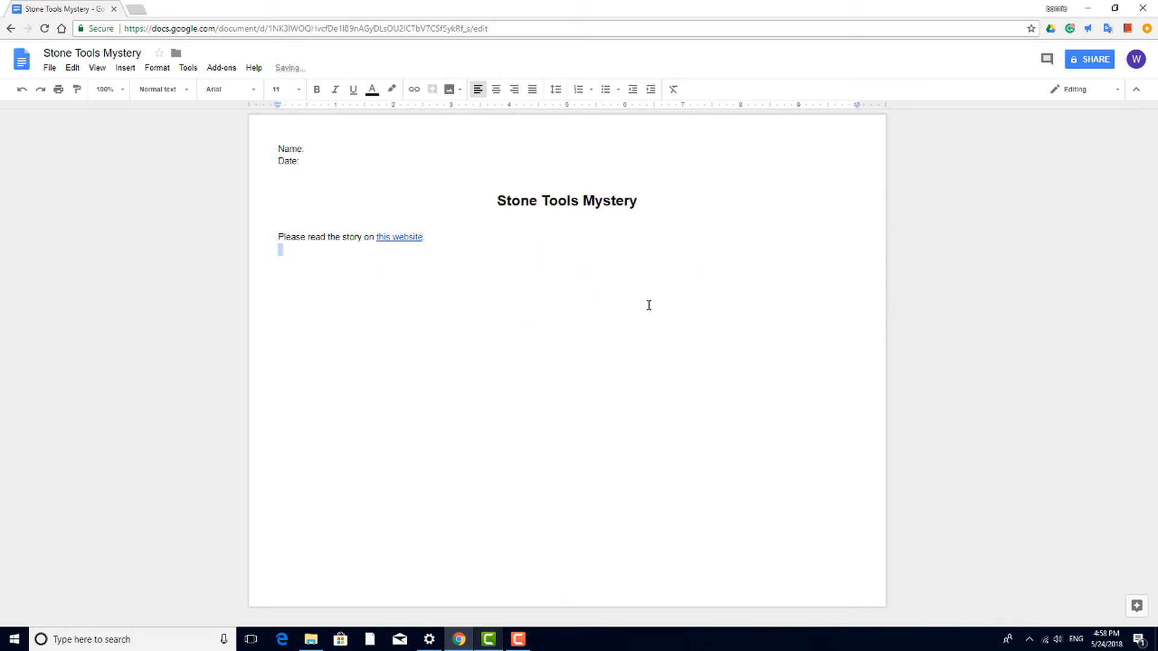
# Add the line "Then fill out the chart below." under the reading instruction, followed by a blank line.
pyautogui.click(312, 258)
pyautogui.write('Then fill out the chart below.')
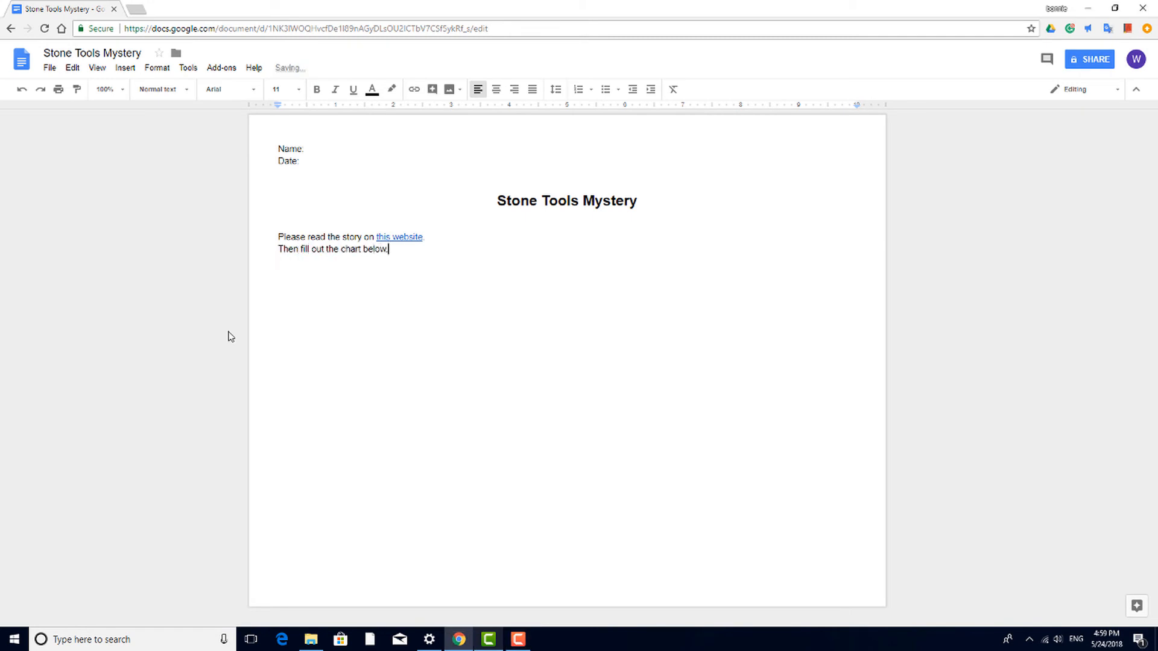
pyautogui.press('Return')
pyautogui.press('Return')
# Insert a table with three columns and five rows below the instructions.
pyautogui.click(126, 69)
pyautogui.moveTo(181, 106)
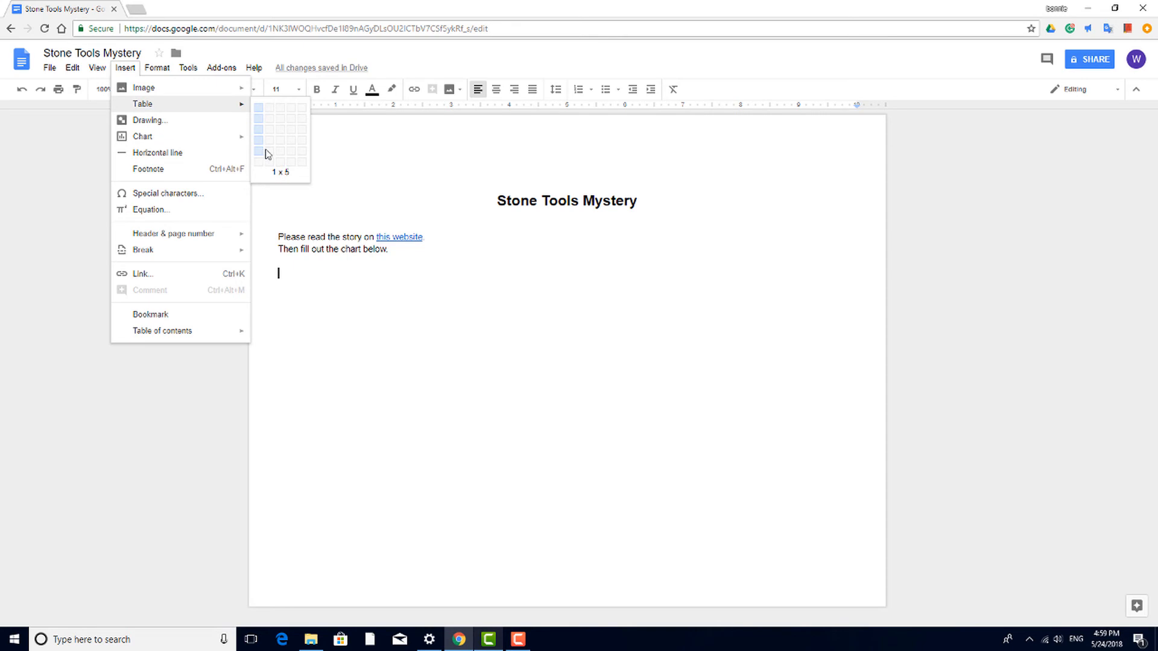
pyautogui.click(285, 153)
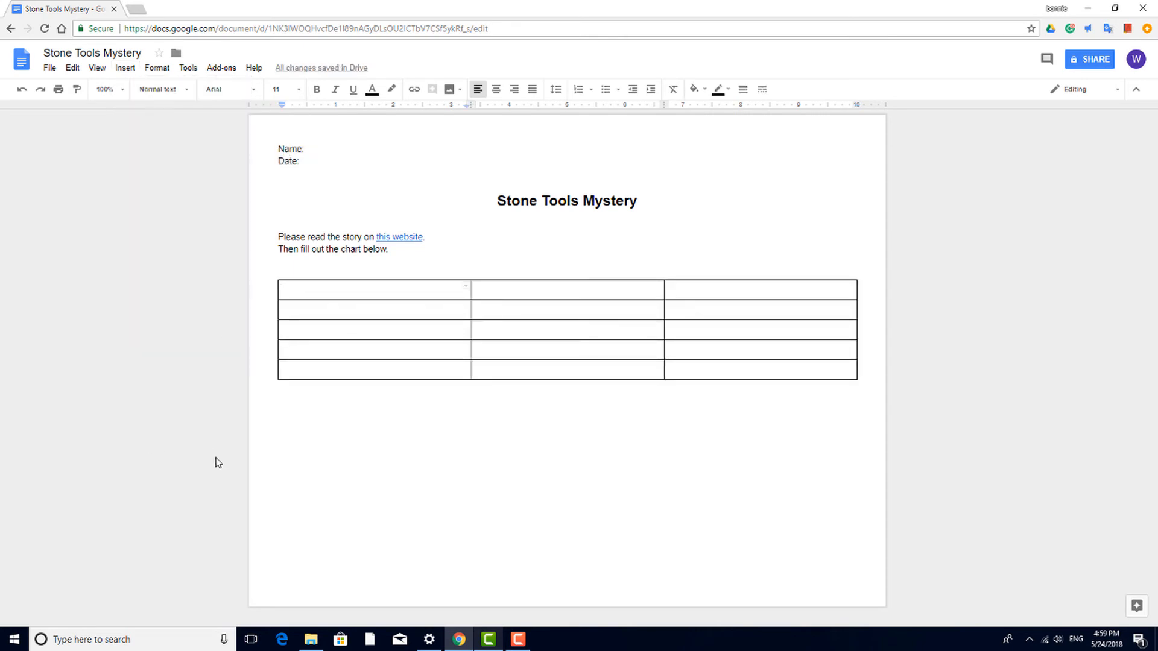
# Label the table's three columns "Key Words", "Definitions" and "Sentence" in the first row.
pyautogui.write('Key Words')
pyautogui.click(540, 292)
pyautogui.write('Definitions')
pyautogui.click(720, 291)
pyautogui.write('Sentence')
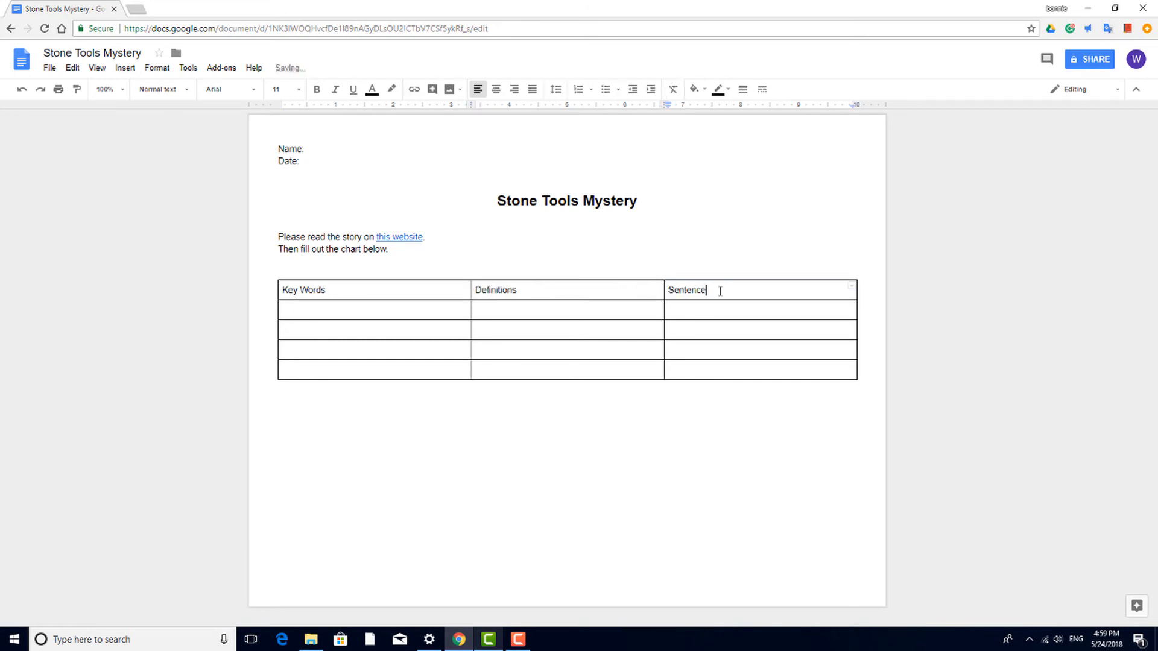
# Make the three column headings in the table's first row bold and center them horizontally.
pyautogui.moveTo(305, 281); pyautogui.dragTo(775, 297)
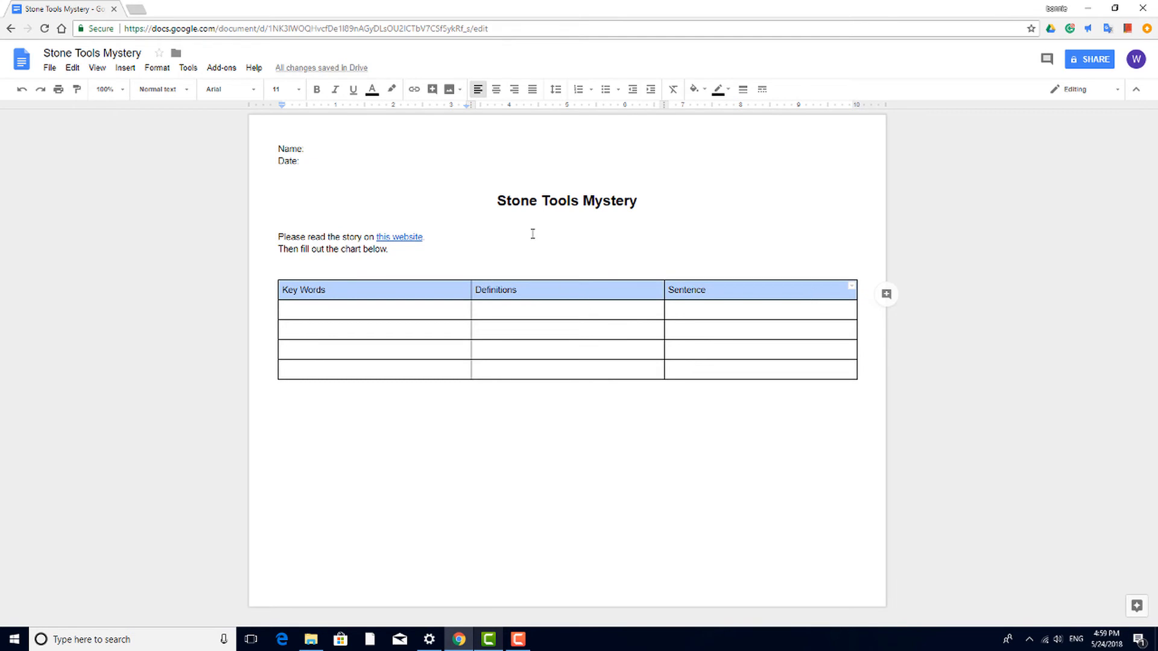
pyautogui.hotkey('ctrl', 'b')
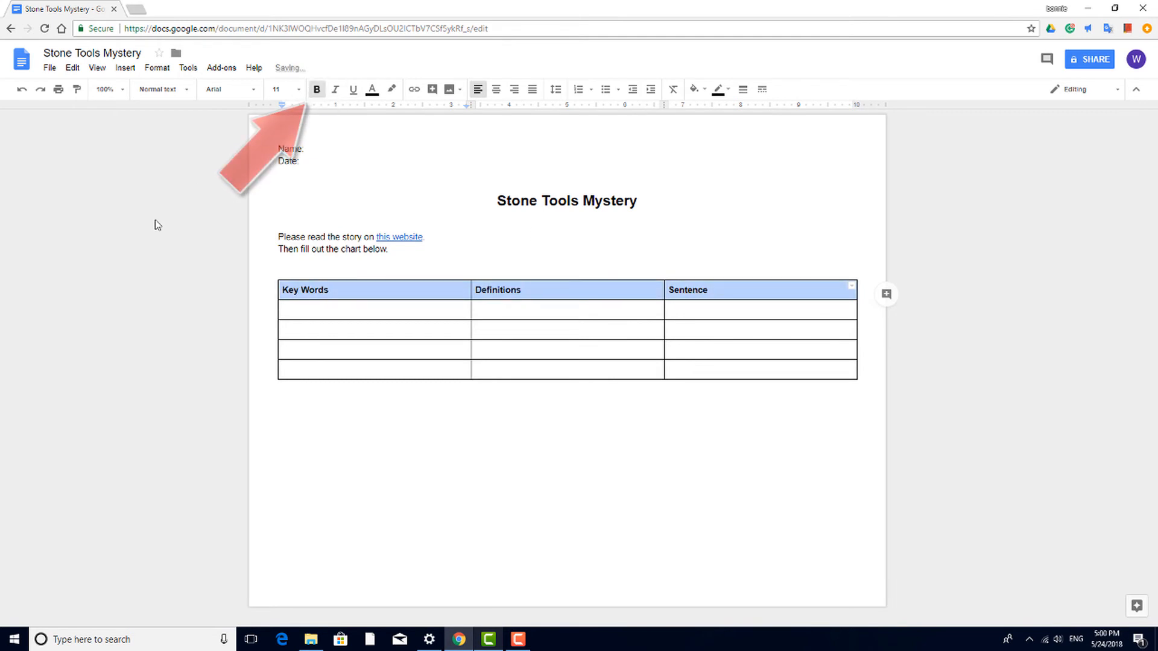
pyautogui.click(496, 89)
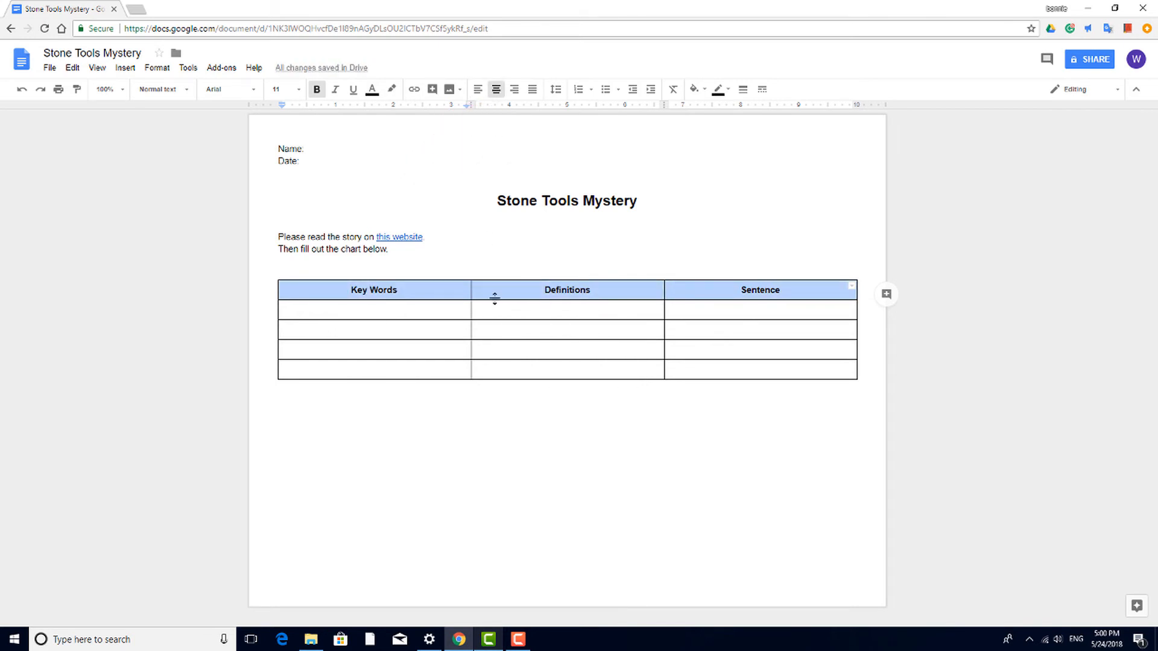
# Increase the header row's height and set its cells' vertical alignment to middle.
pyautogui.moveTo(496, 319); pyautogui.dragTo(497, 326)
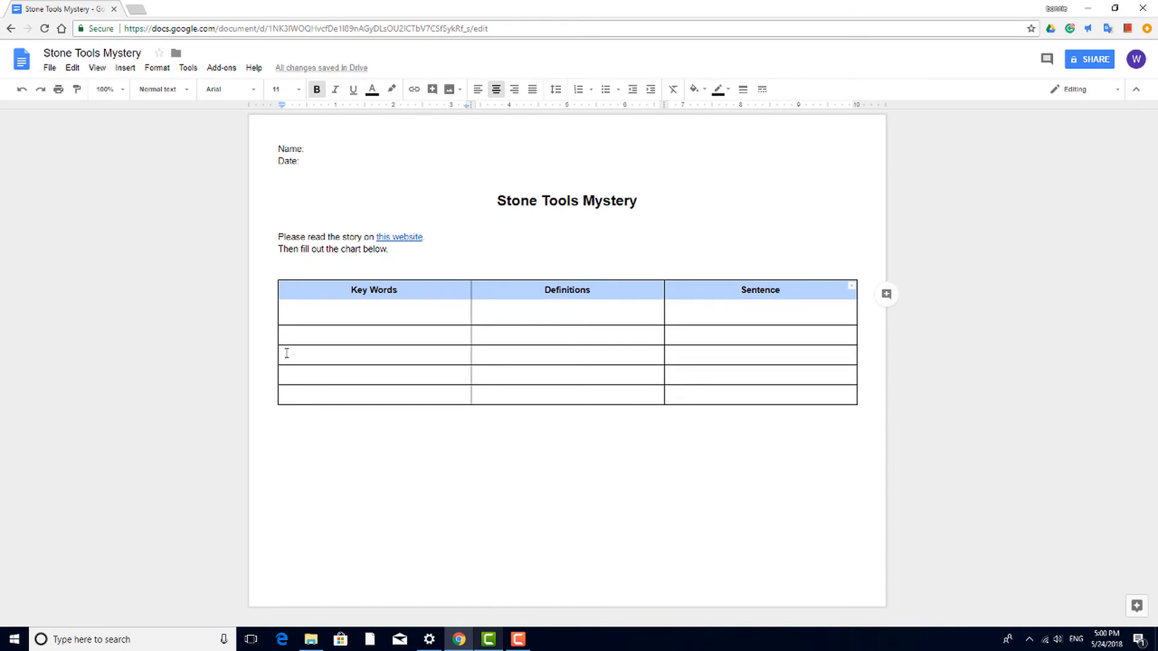
pyautogui.rightClick(382, 308)
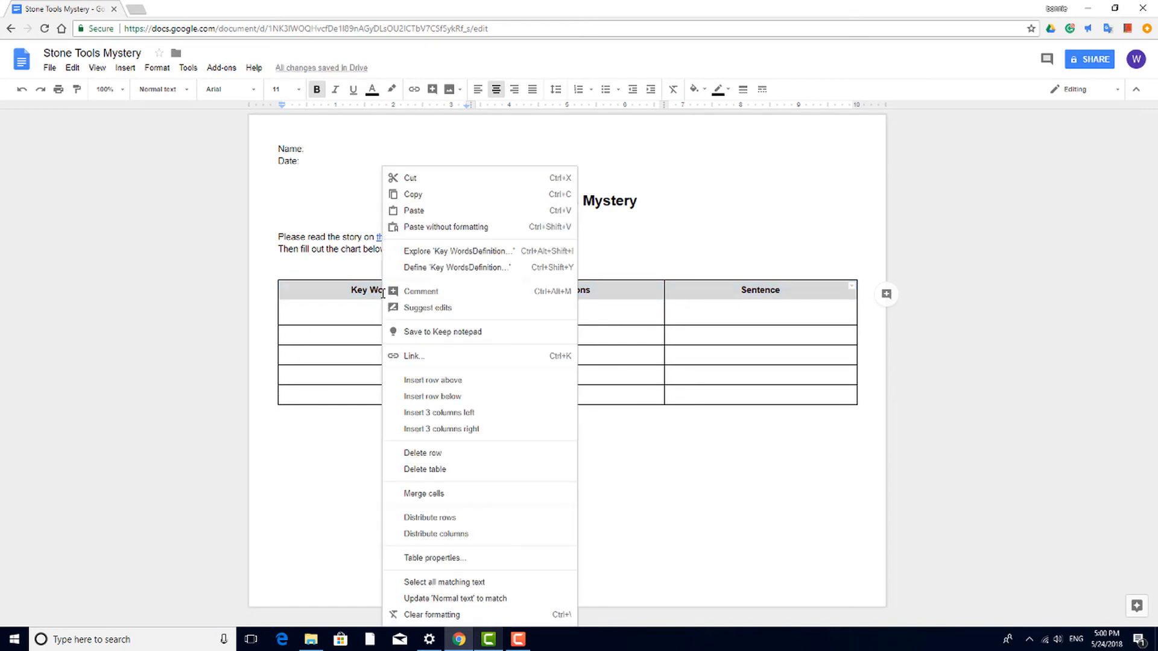
pyautogui.click(468, 558)
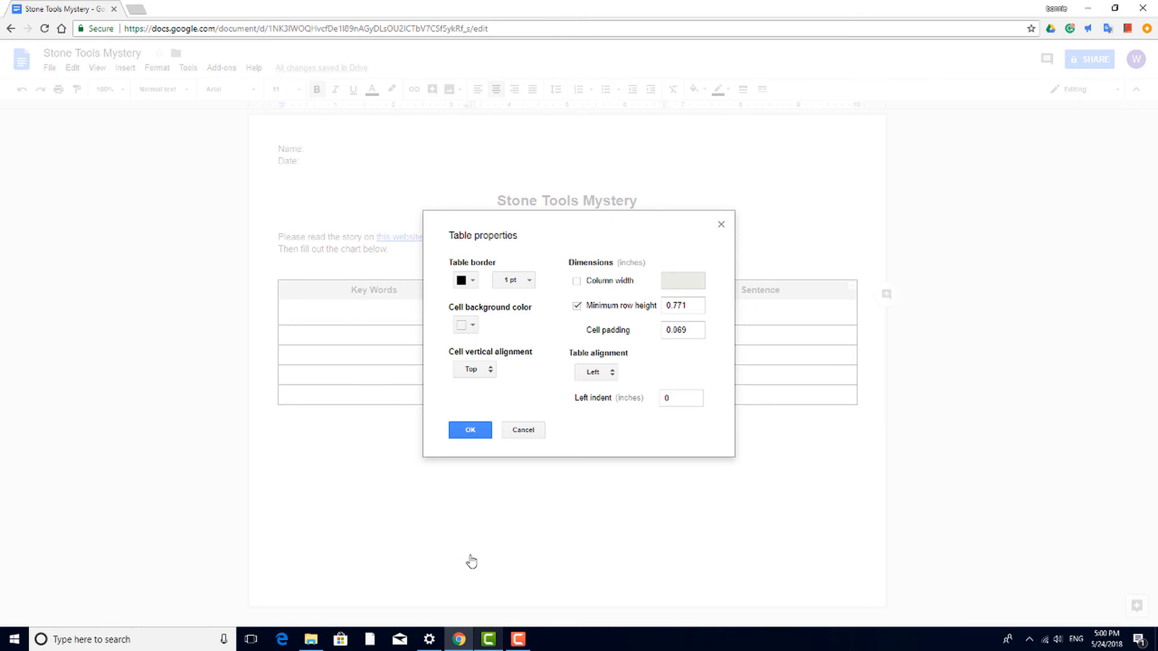
pyautogui.click(486, 370)
pyautogui.click(492, 390)
pyautogui.click(472, 430)
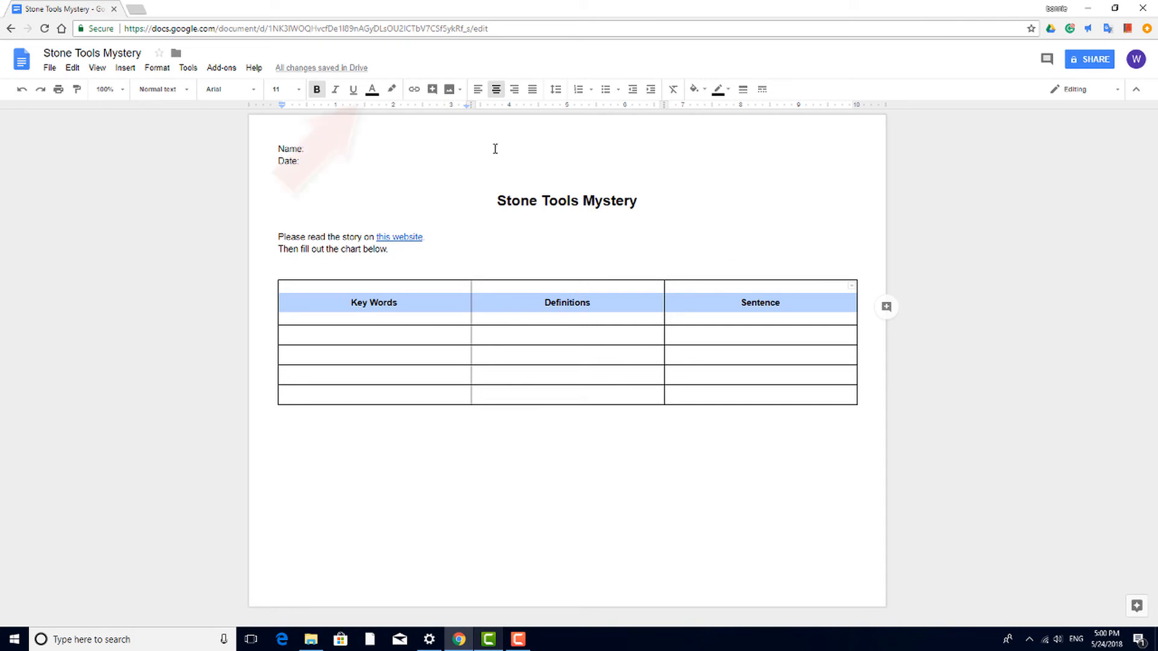
# Color the table's header row text blue and fill its cells with a gray background.
pyautogui.click(373, 91)
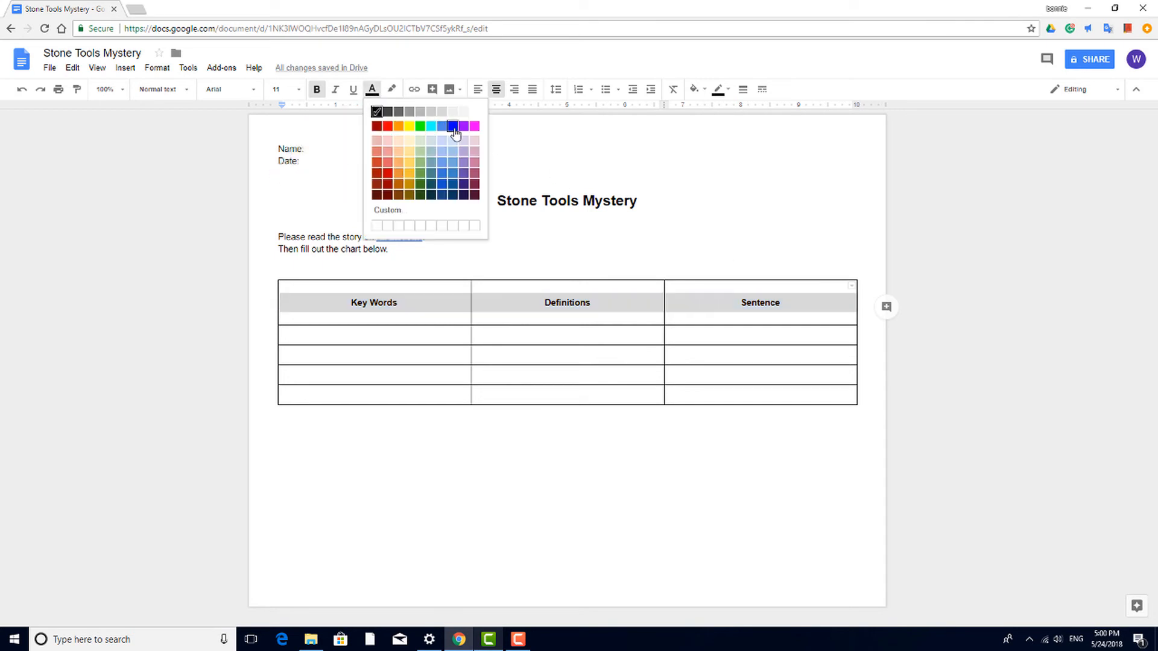
pyautogui.click(452, 127)
pyautogui.click(704, 91)
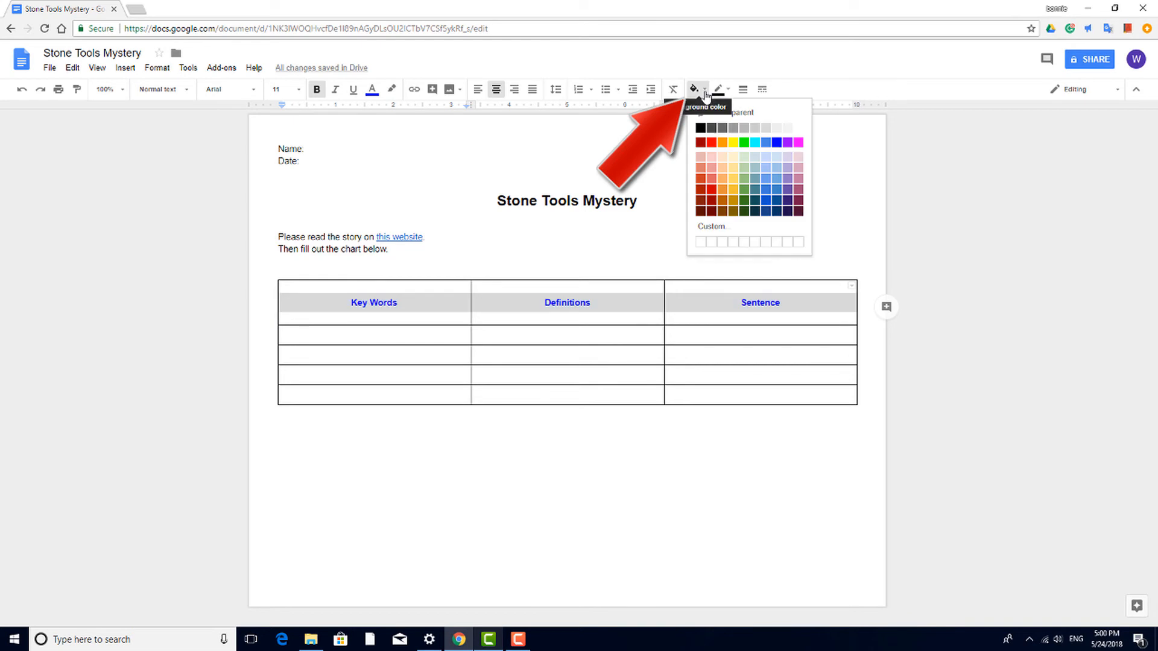
pyautogui.click(752, 128)
# Add a fourth column to the table after "Sentence" and label its header "Picture".
pyautogui.click(747, 339)
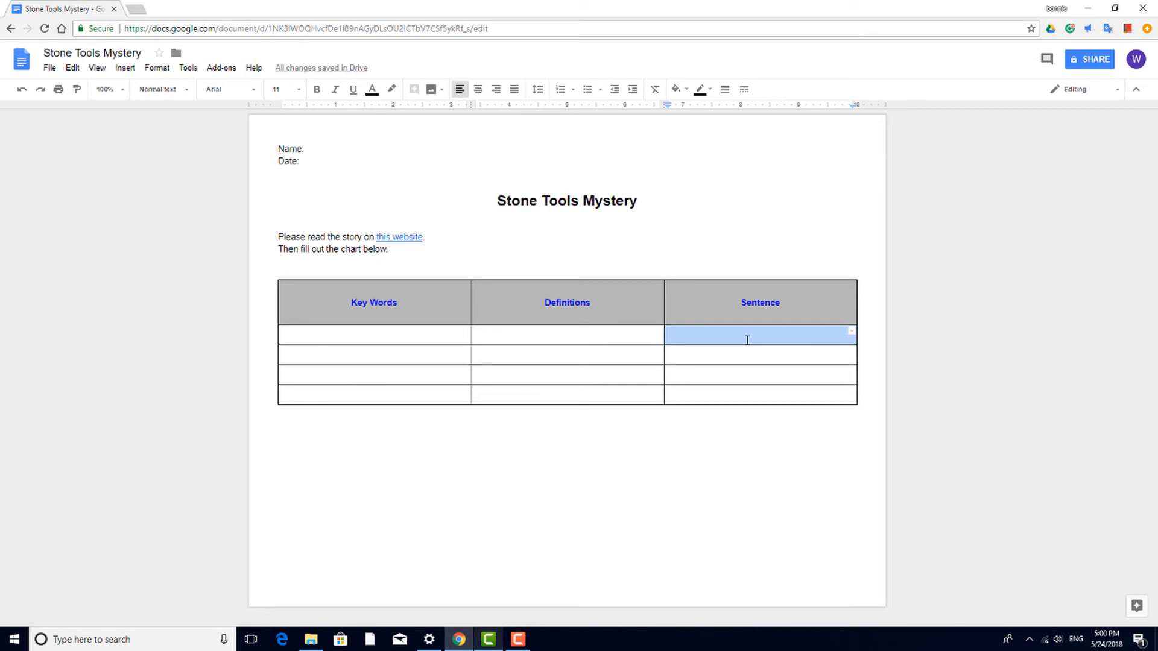
pyautogui.rightClick(747, 339)
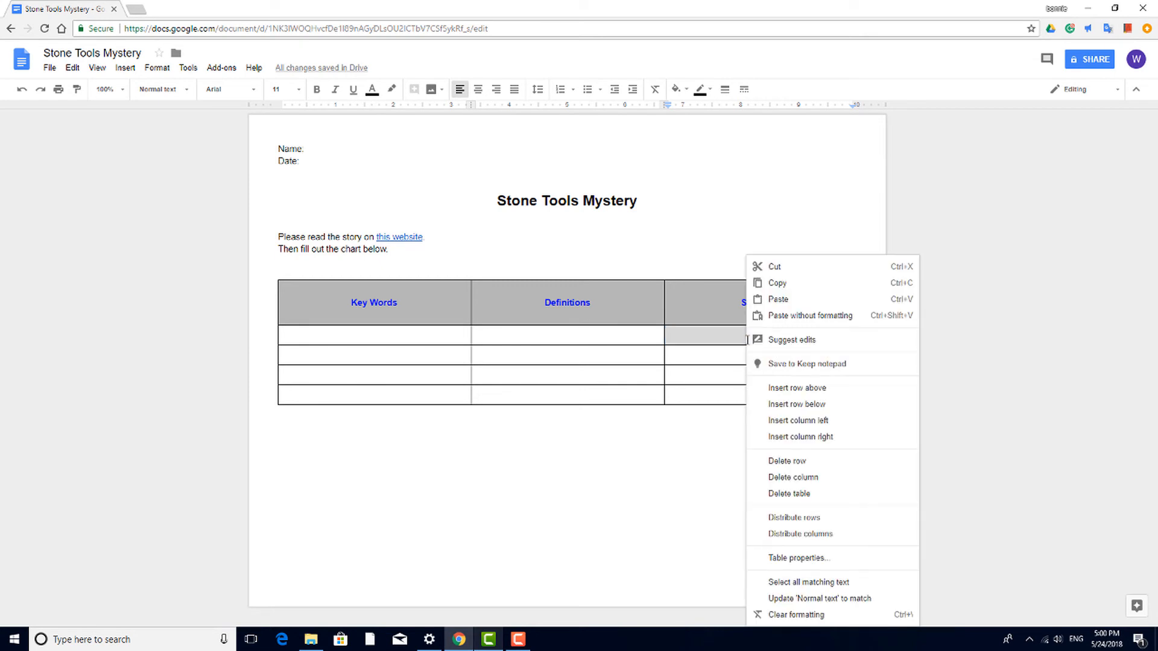
pyautogui.click(795, 437)
pyautogui.write('Pi')
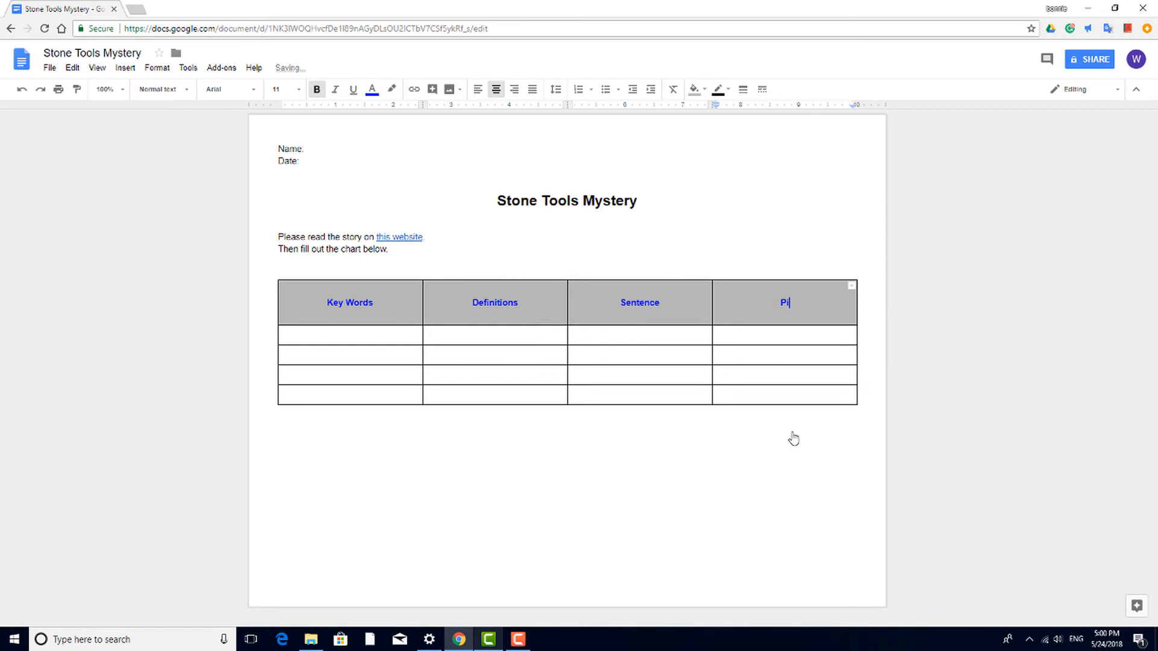
pyautogui.write('cture')
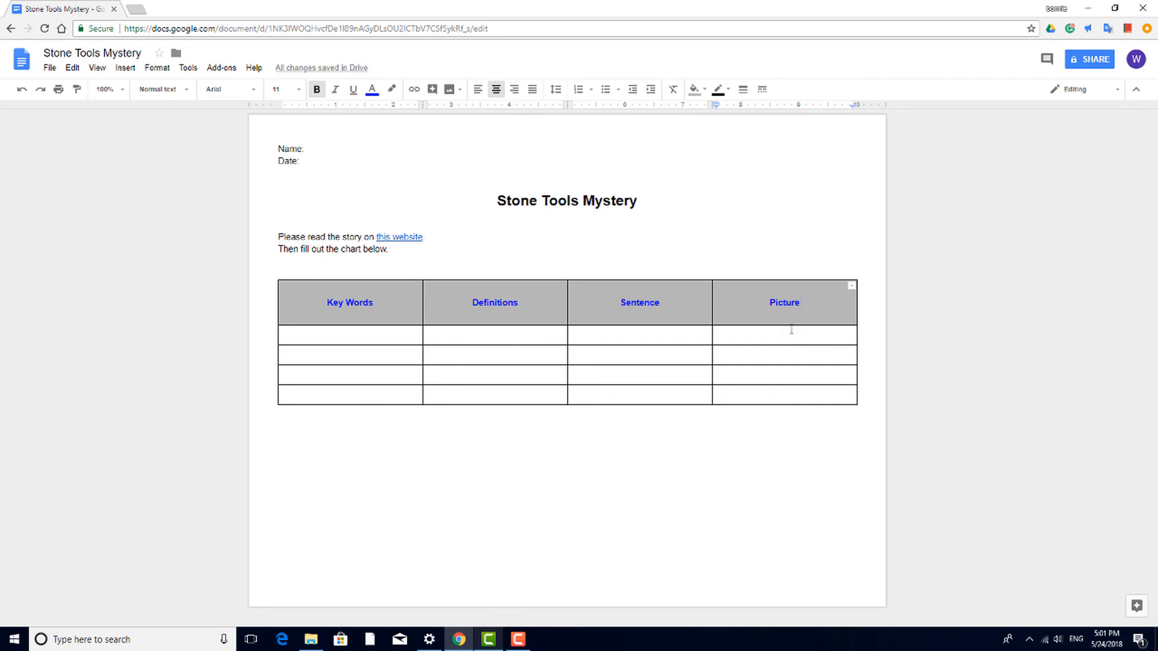
# Extend the table to near the end of the page and distribute the four blank rows evenly.
pyautogui.moveTo(676, 405); pyautogui.dragTo(682, 571)
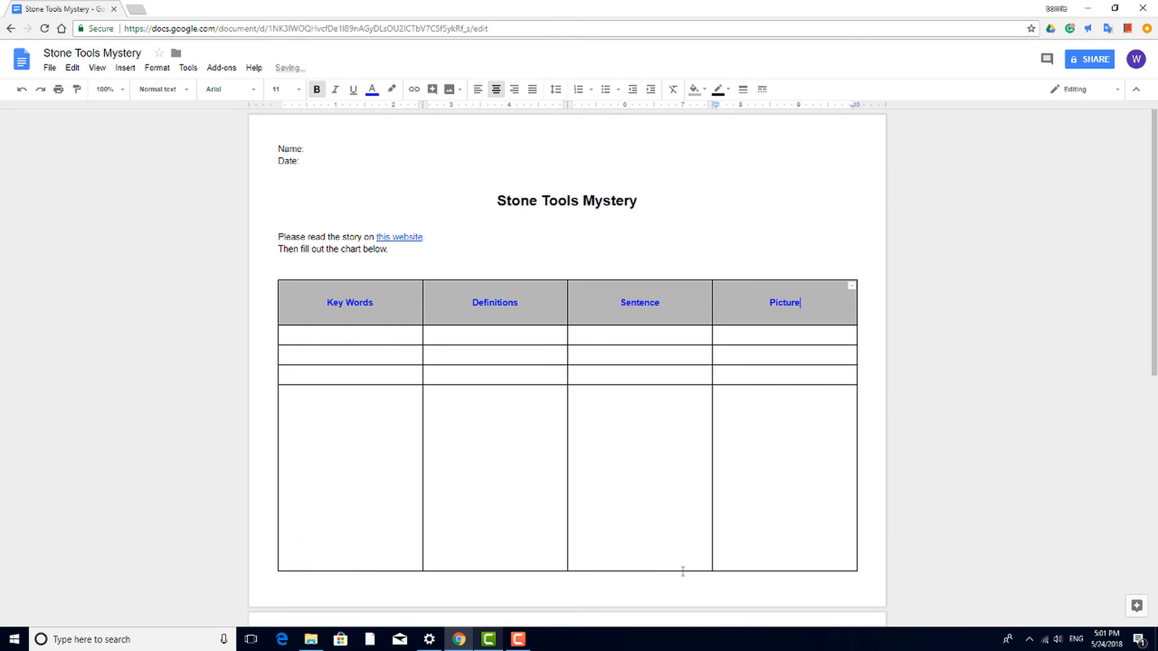
pyautogui.moveTo(776, 337); pyautogui.dragTo(777, 387)
pyautogui.rightClick(777, 371)
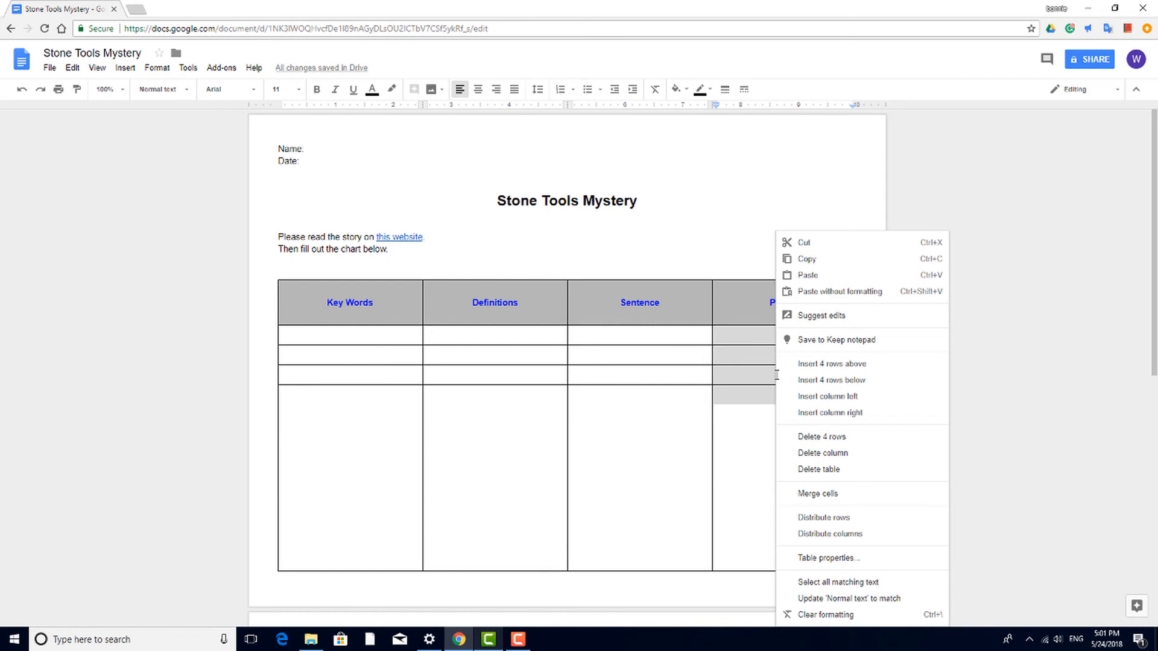
pyautogui.click(836, 517)
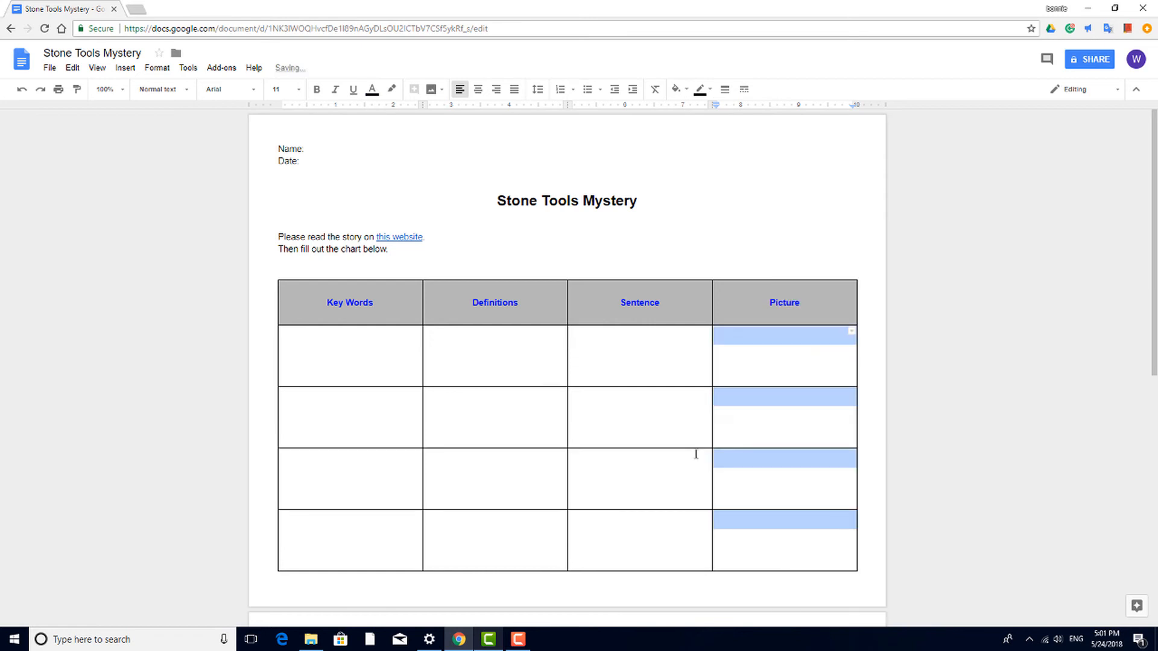
pyautogui.moveTo(664, 412); pyautogui.dragTo(663, 408)
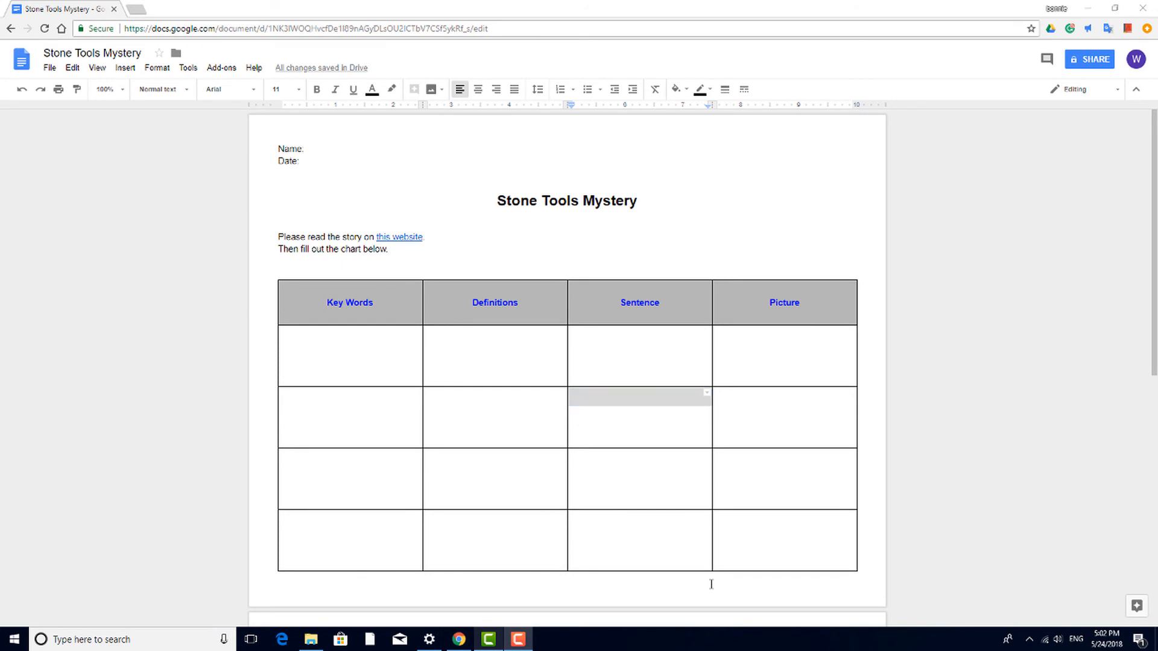
# Search the web for "US State map" images and insert the blank black-and-white outline map on the second page.
pyautogui.scroll(-4, 711, 581)
pyautogui.click(353, 415)
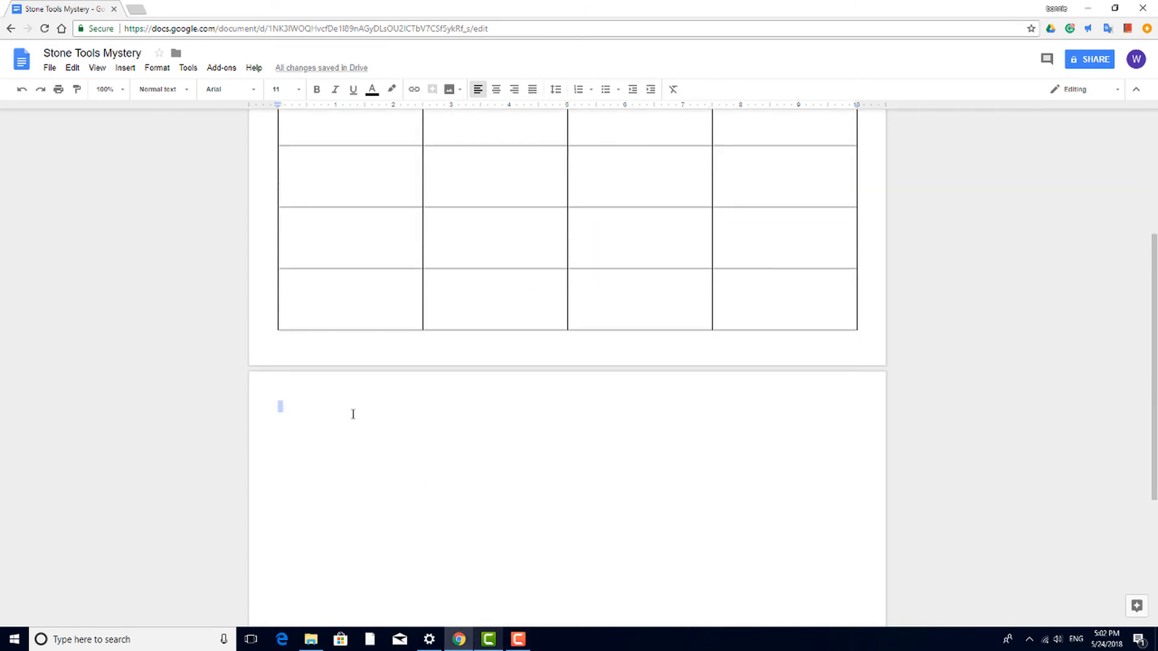
pyautogui.click(125, 68)
pyautogui.moveTo(205, 91)
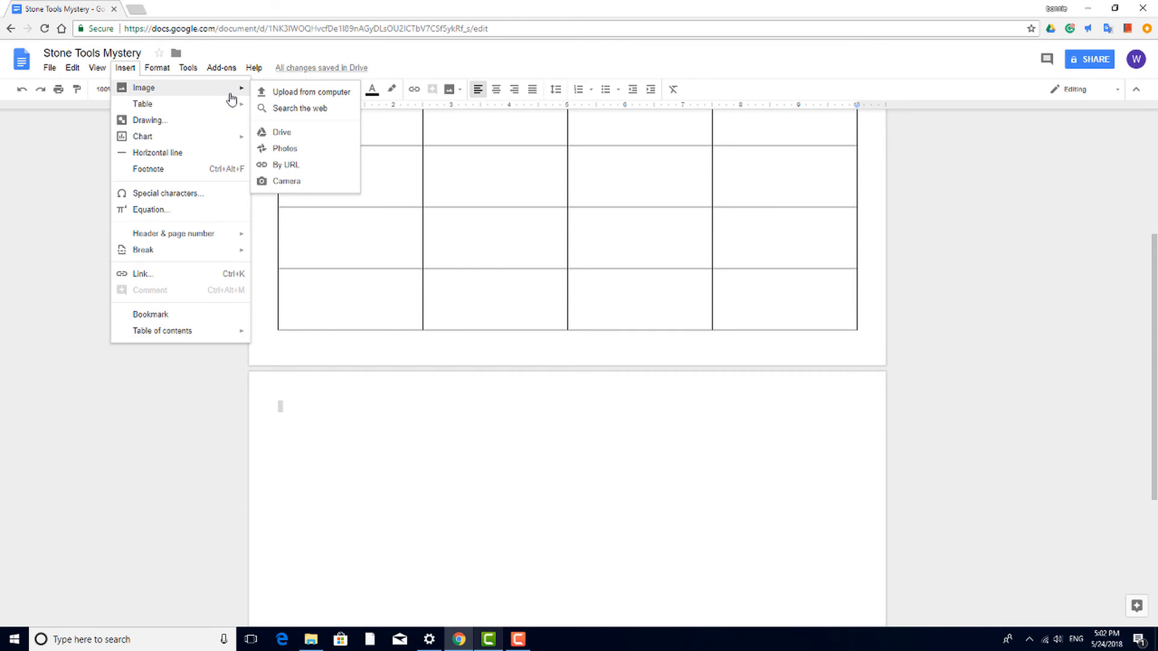
pyautogui.click(290, 110)
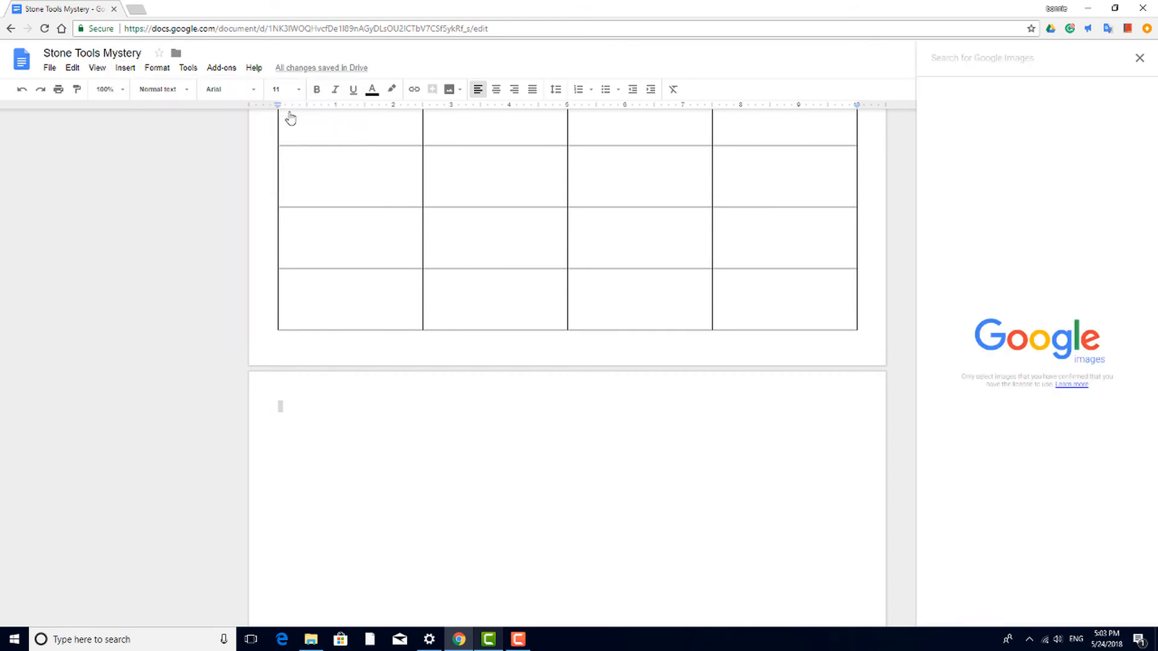
pyautogui.write('us State map')
pyautogui.press('Return')
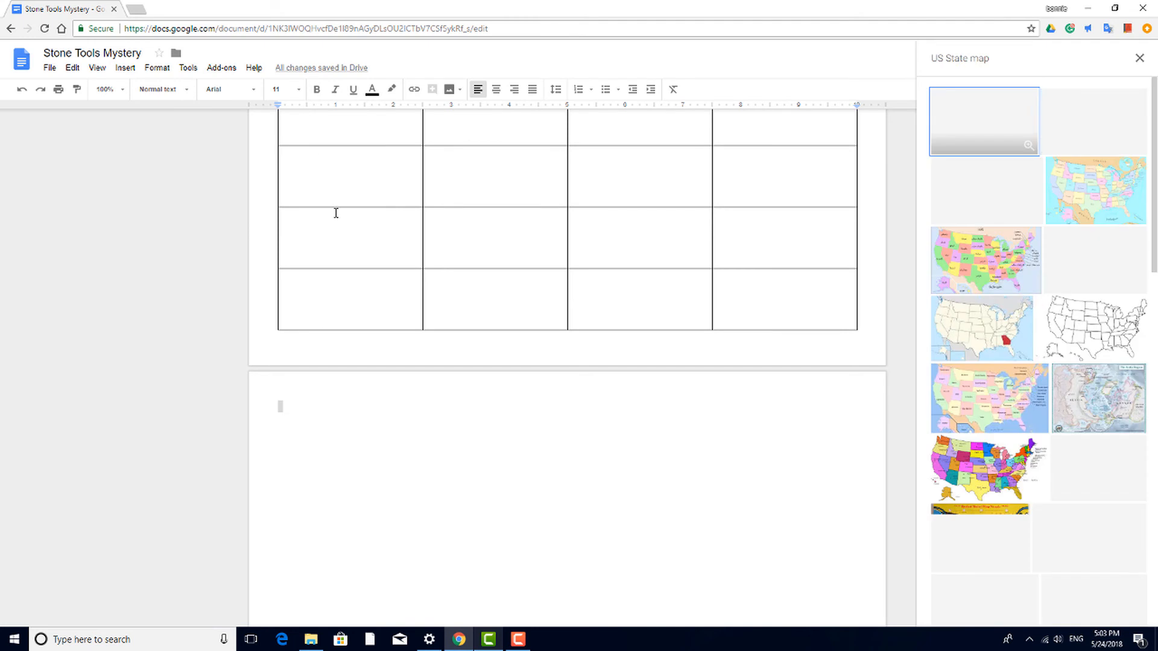
pyautogui.click(1100, 329)
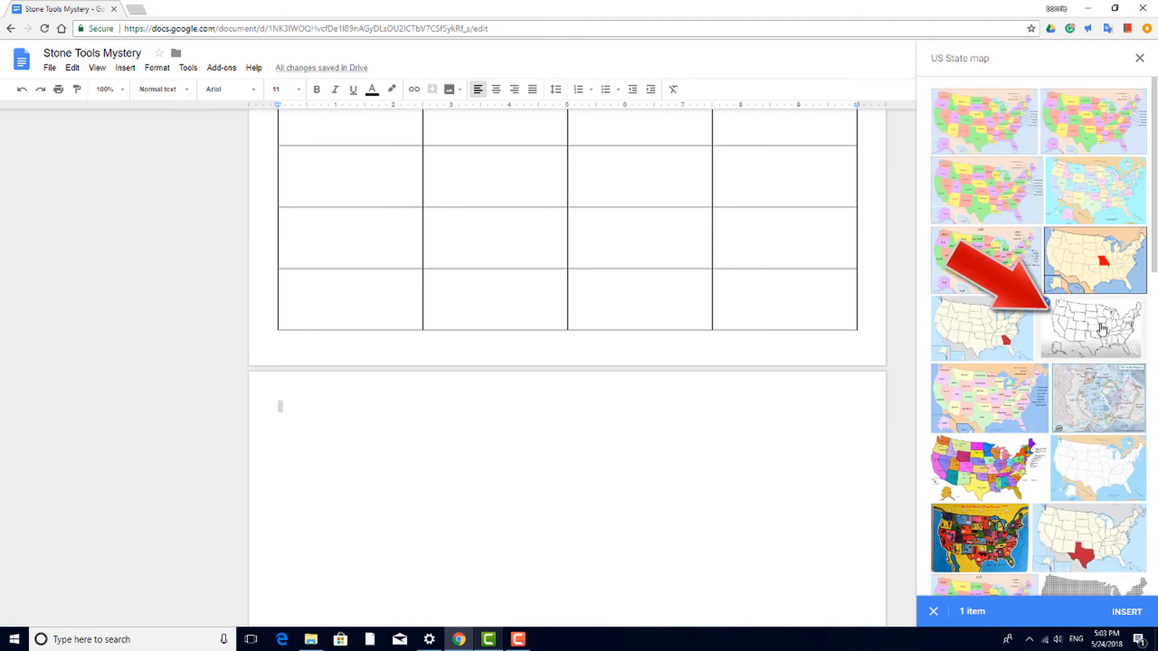
pyautogui.click(1123, 611)
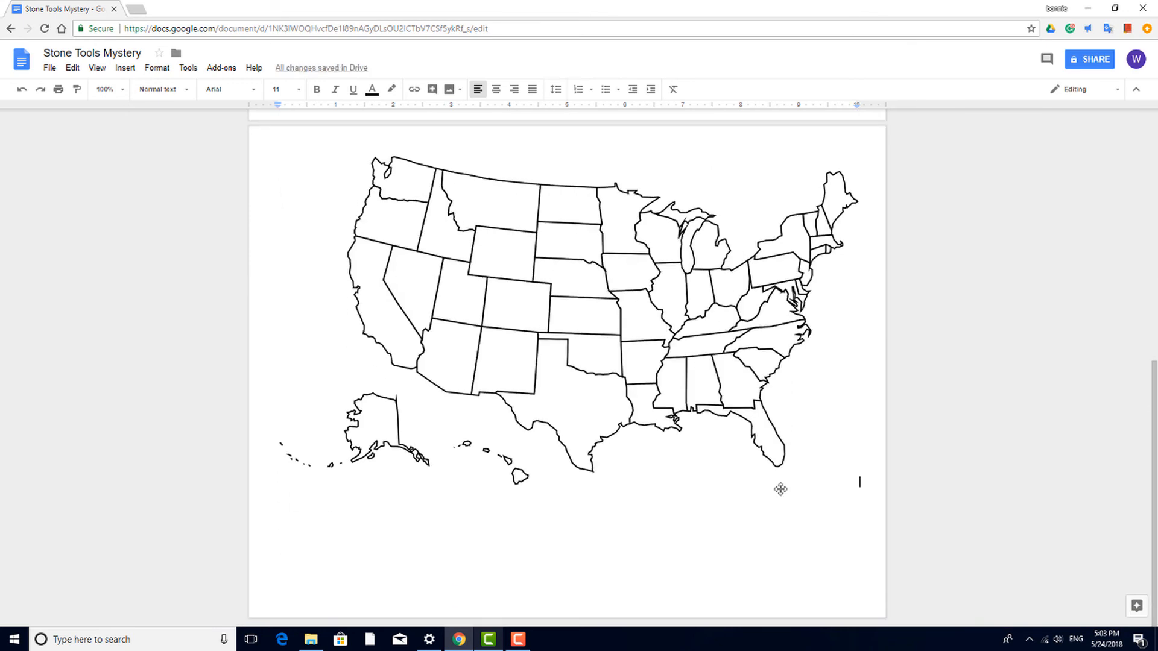
# Set the map image to wrap text and add an empty line beneath it.
pyautogui.click(708, 421)
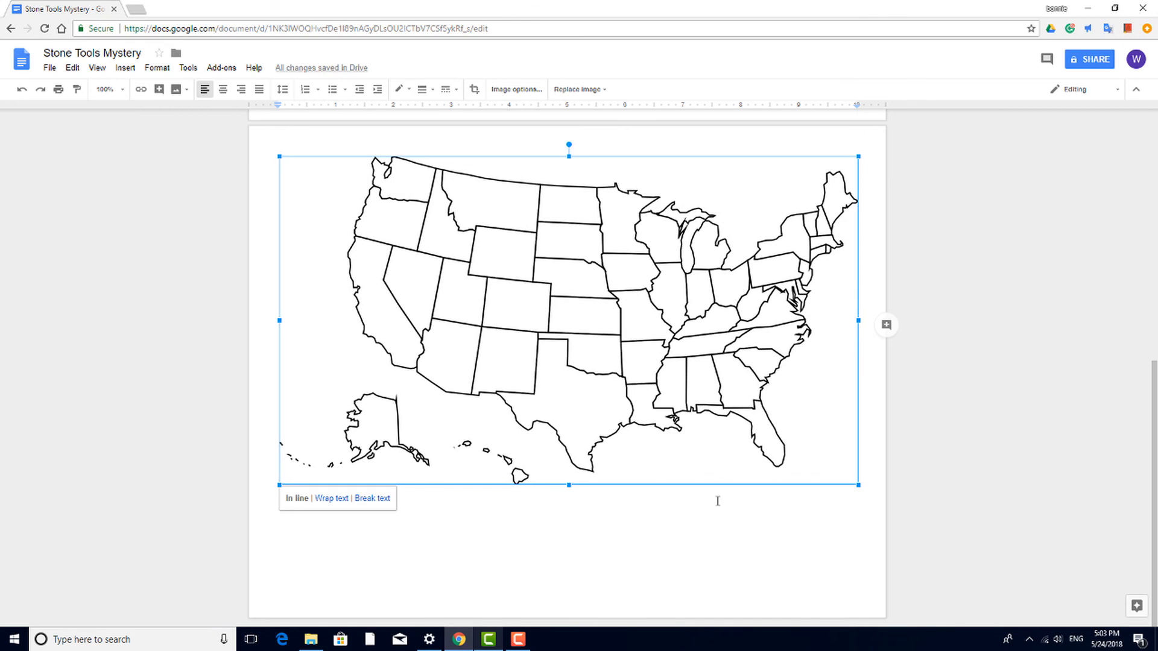
pyautogui.click(338, 500)
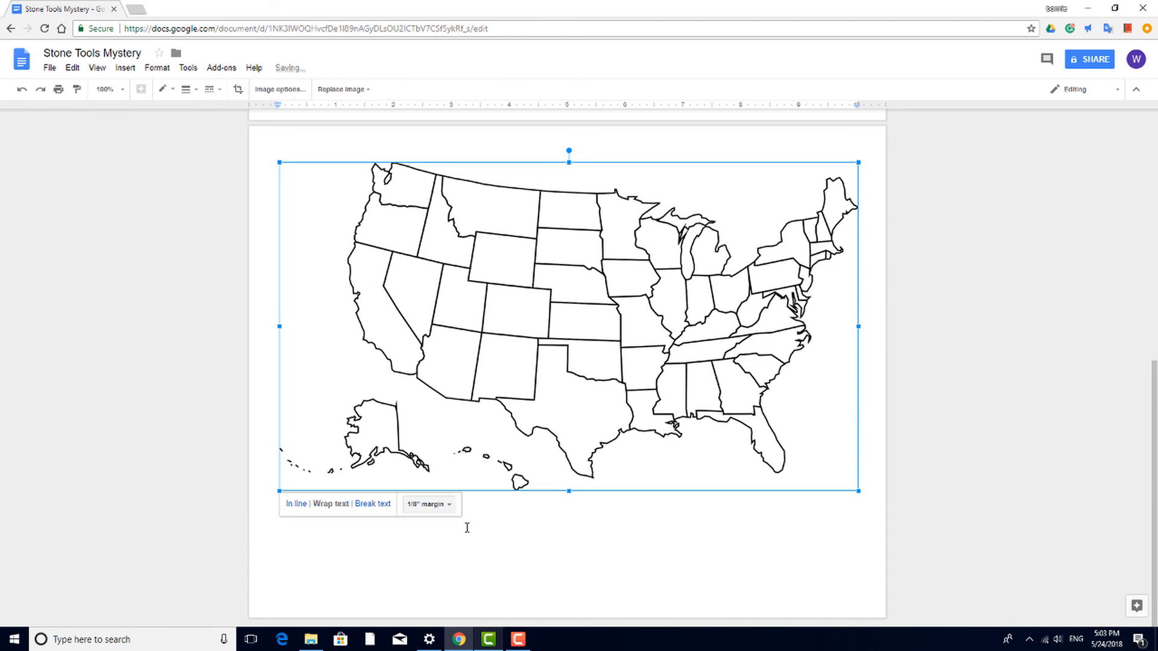
pyautogui.click(467, 527)
pyautogui.press('Return')
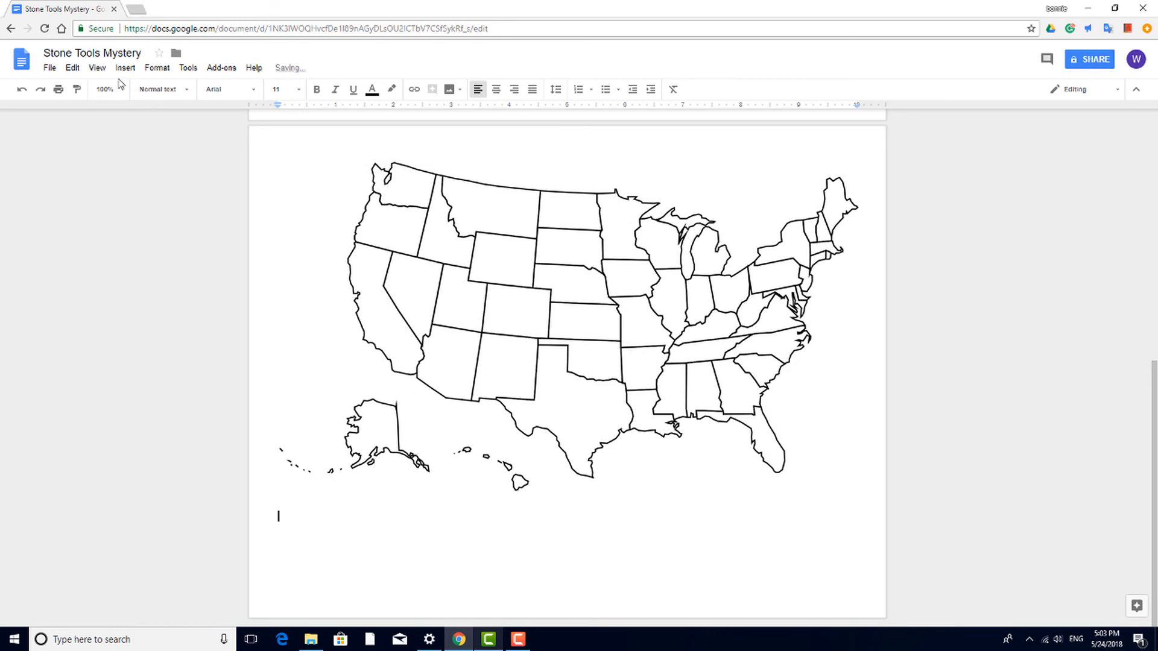
# Start a new drawing below the map with a small text box containing the letter "A".
pyautogui.click(124, 68)
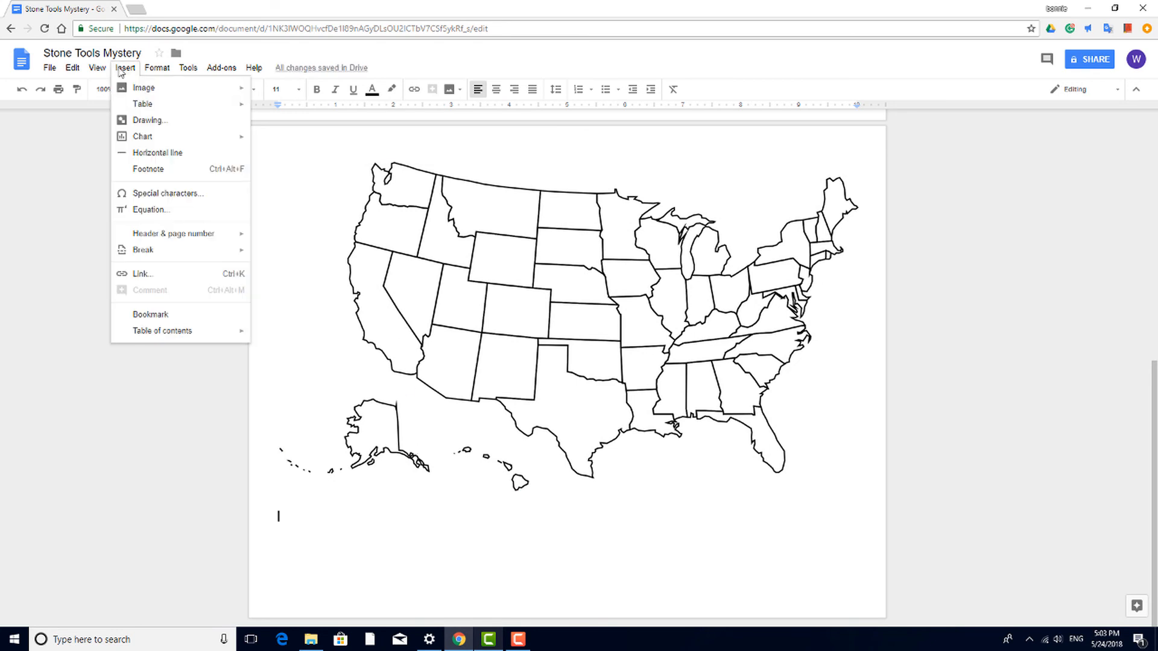
pyautogui.click(189, 123)
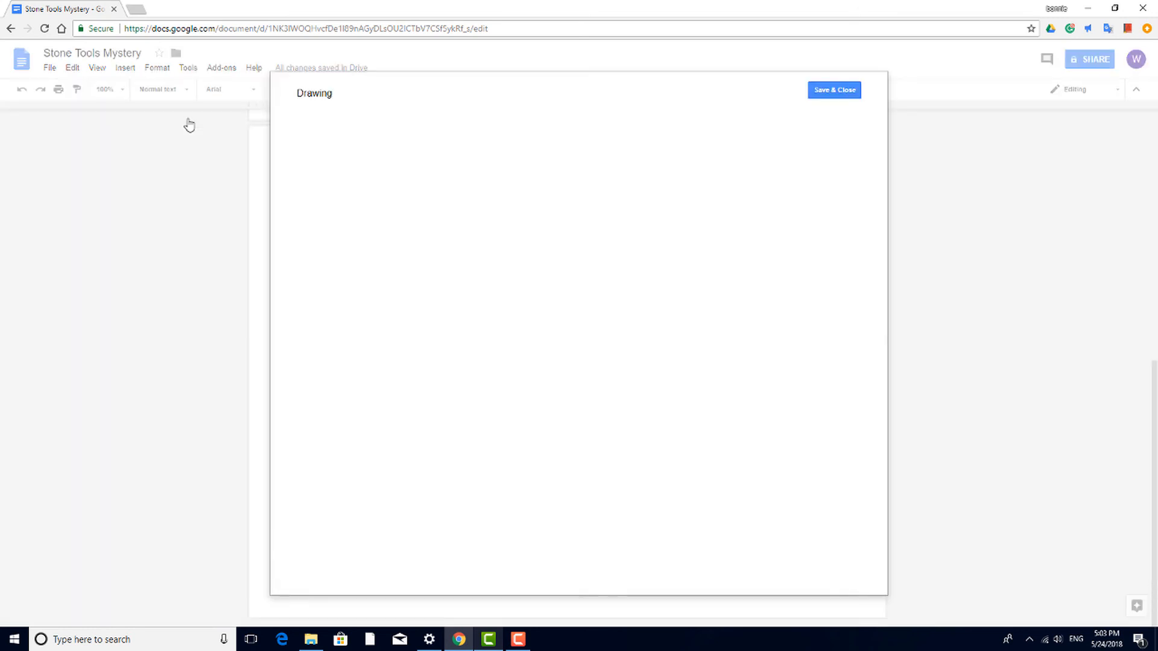
pyautogui.click(486, 120)
pyautogui.moveTo(417, 212); pyautogui.dragTo(469, 253)
pyautogui.hotkey('ctrl', 'a')
# Make the letter "A" red, bold and larger, narrow its text box, and save the drawing into the document.
pyautogui.click(772, 122)
pyautogui.click(679, 182)
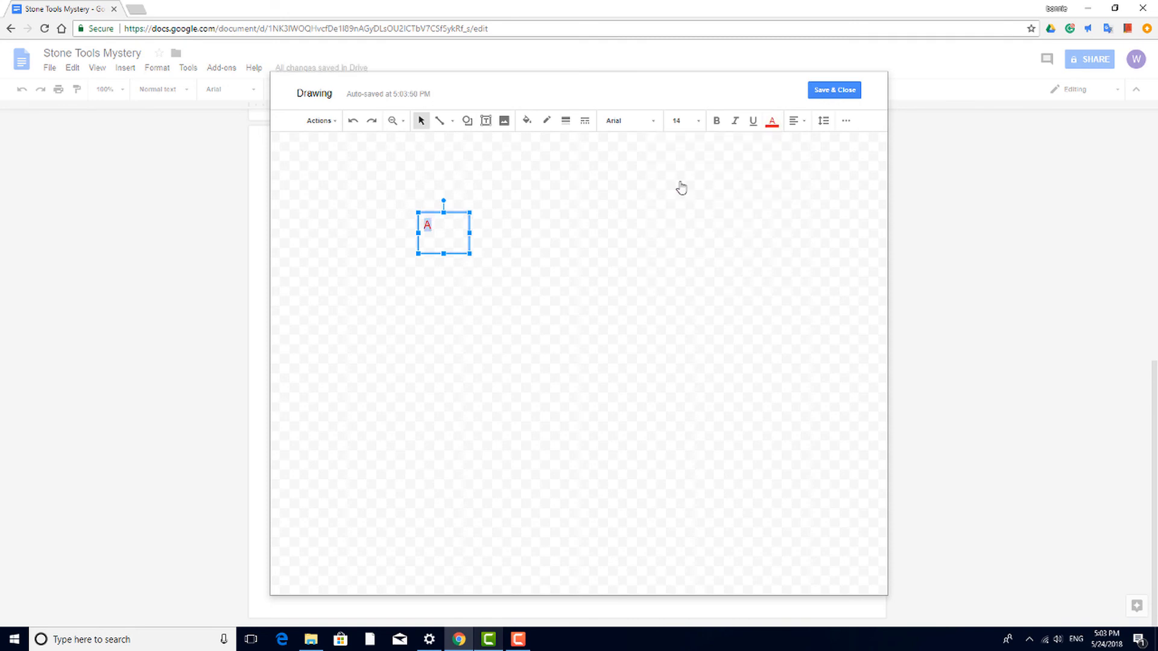
pyautogui.click(716, 121)
pyautogui.click(683, 121)
pyautogui.click(690, 319)
pyautogui.moveTo(470, 232); pyautogui.dragTo(450, 227)
pyautogui.click(840, 91)
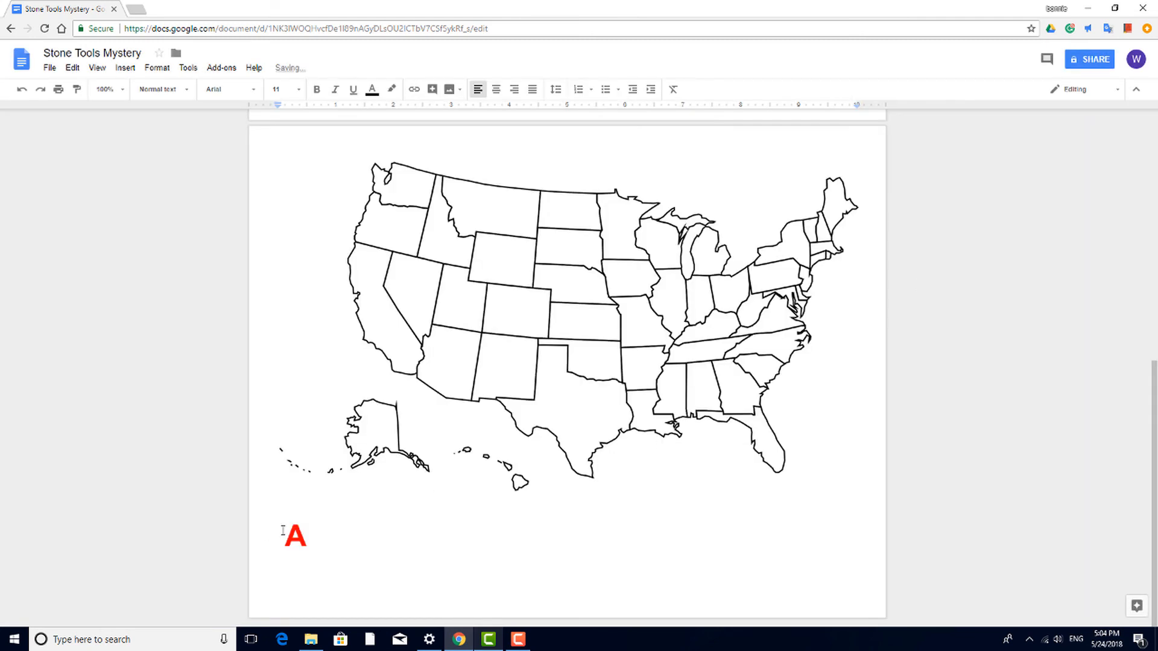
# Set the "A" drawing to wrap text and place it over Nevada on the map.
pyautogui.click(293, 534)
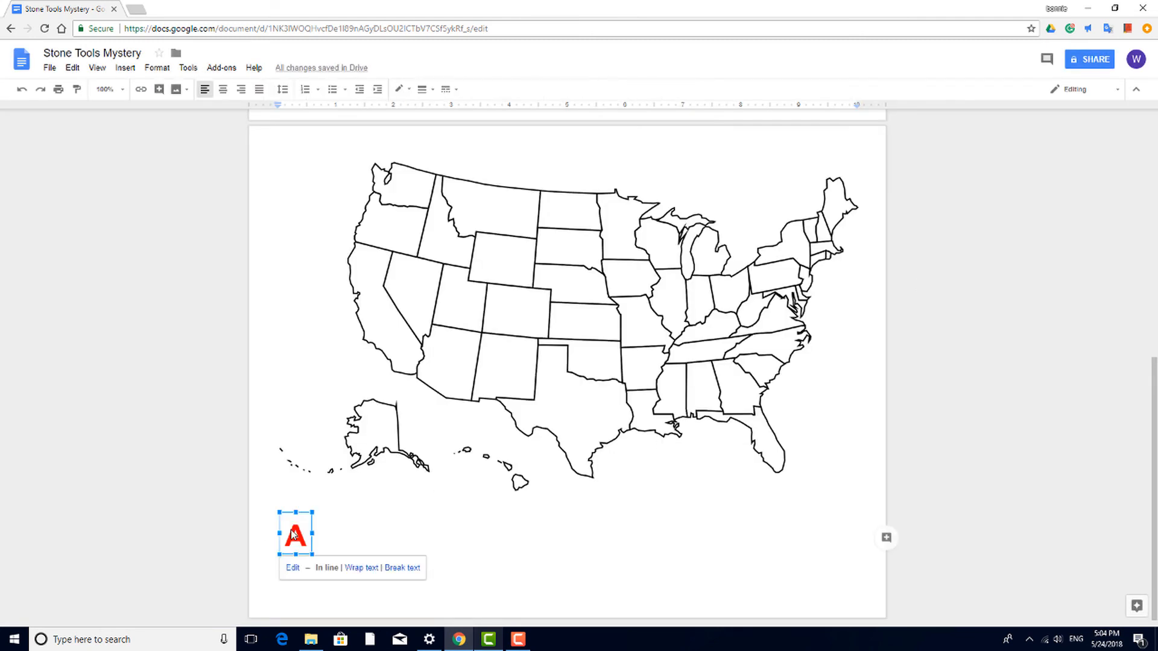
pyautogui.click(354, 568)
pyautogui.click(353, 540)
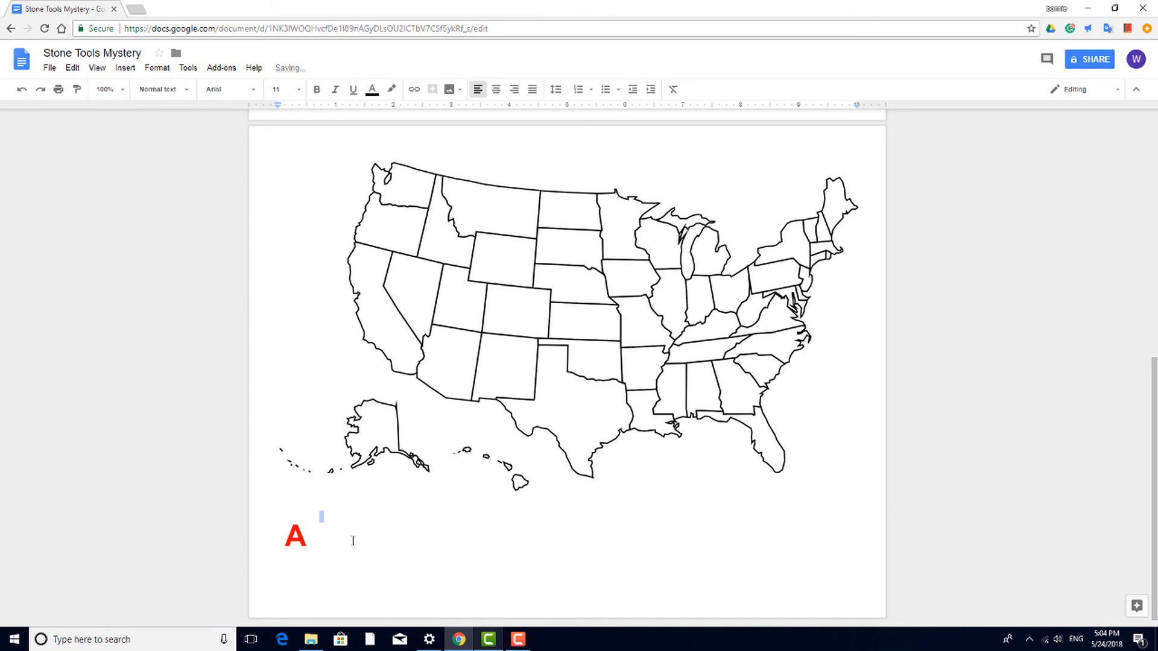
pyautogui.click(304, 537)
pyautogui.moveTo(296, 538)
pyautogui.mouseDown()
pyautogui.moveTo(316, 485)
pyautogui.moveTo(429, 336)
pyautogui.moveTo(416, 287)
pyautogui.mouseUp()
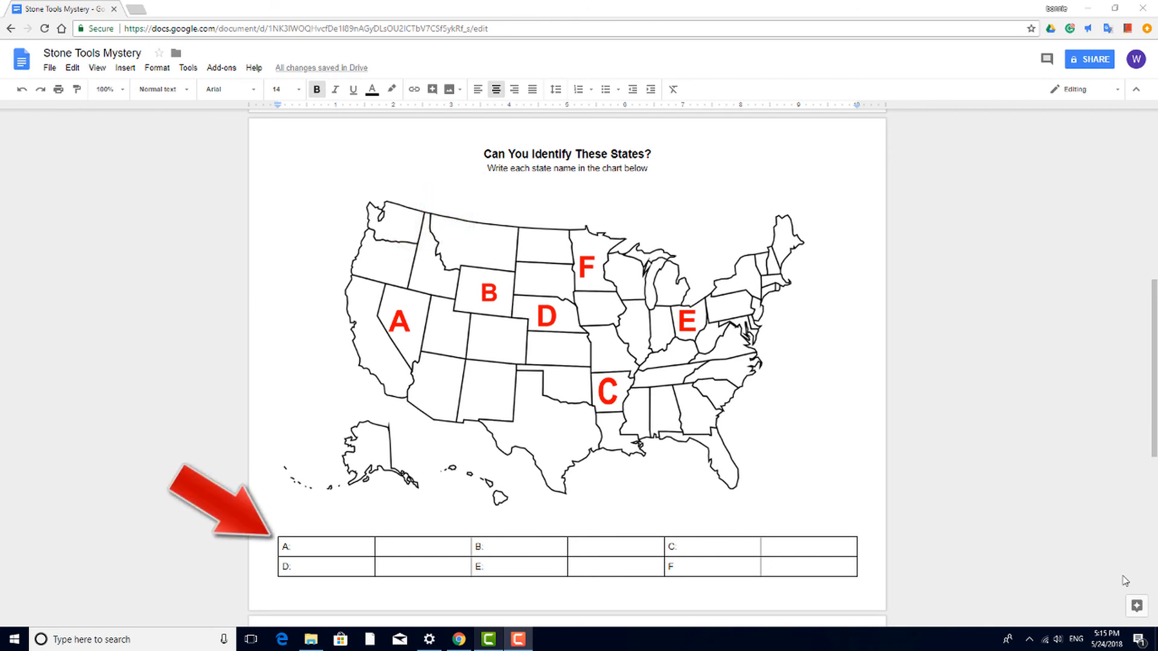
# Narrow the three letter-label columns of the answer chart below the map to widen the blank answer cells.
pyautogui.moveTo(375, 548); pyautogui.dragTo(311, 548)
pyautogui.moveTo(567, 547); pyautogui.dragTo(504, 547)
pyautogui.moveTo(759, 547); pyautogui.dragTo(693, 547)
# Change the answer chart's border width so that its borders are invisible.
pyautogui.rightClick(701, 546)
pyautogui.click(767, 480)
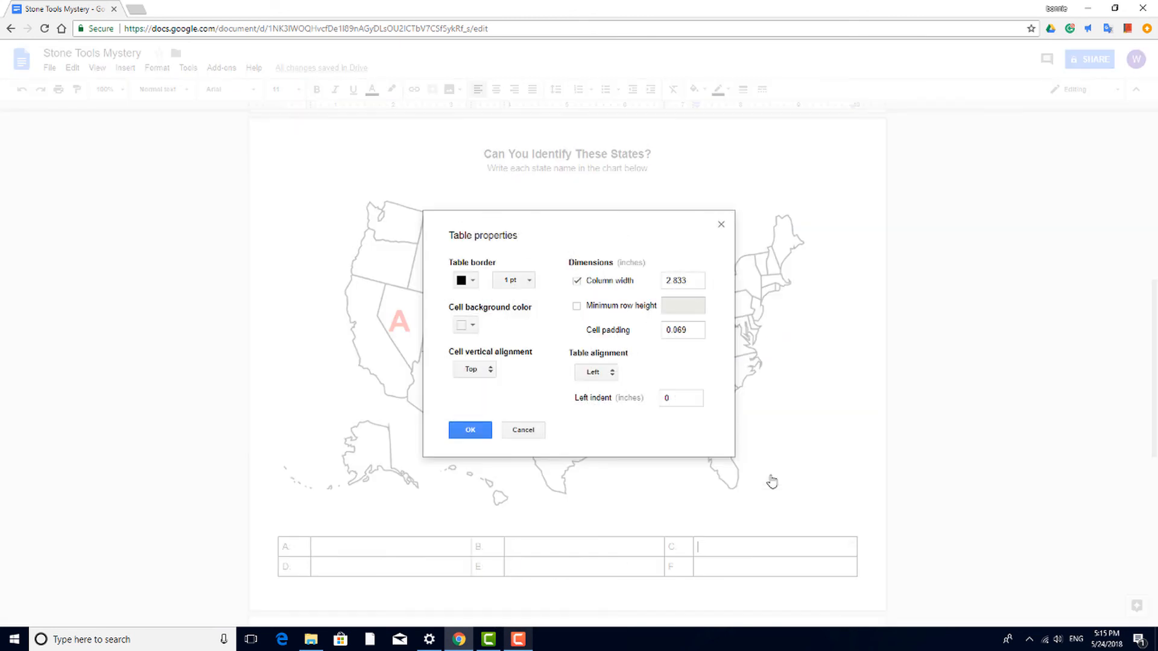
pyautogui.click(530, 281)
pyautogui.click(513, 299)
pyautogui.click(471, 430)
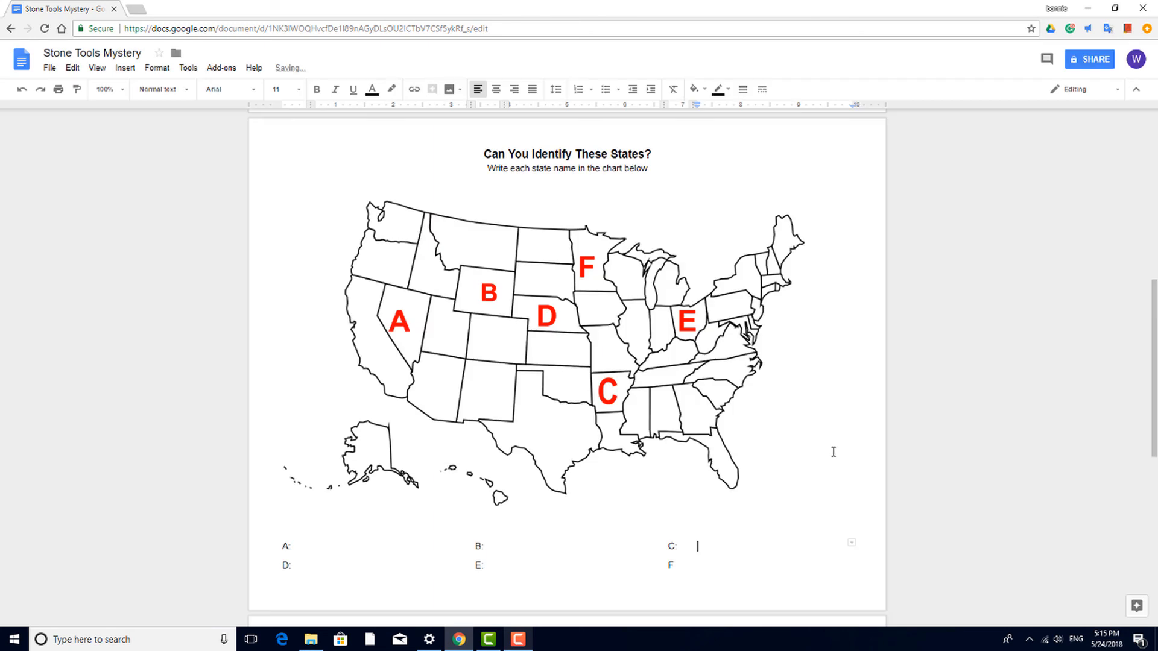
# Insert the equation "x + y = 2" on the blank page after the states map and start a new line below it.
pyautogui.scroll(-3, 1030, 518)
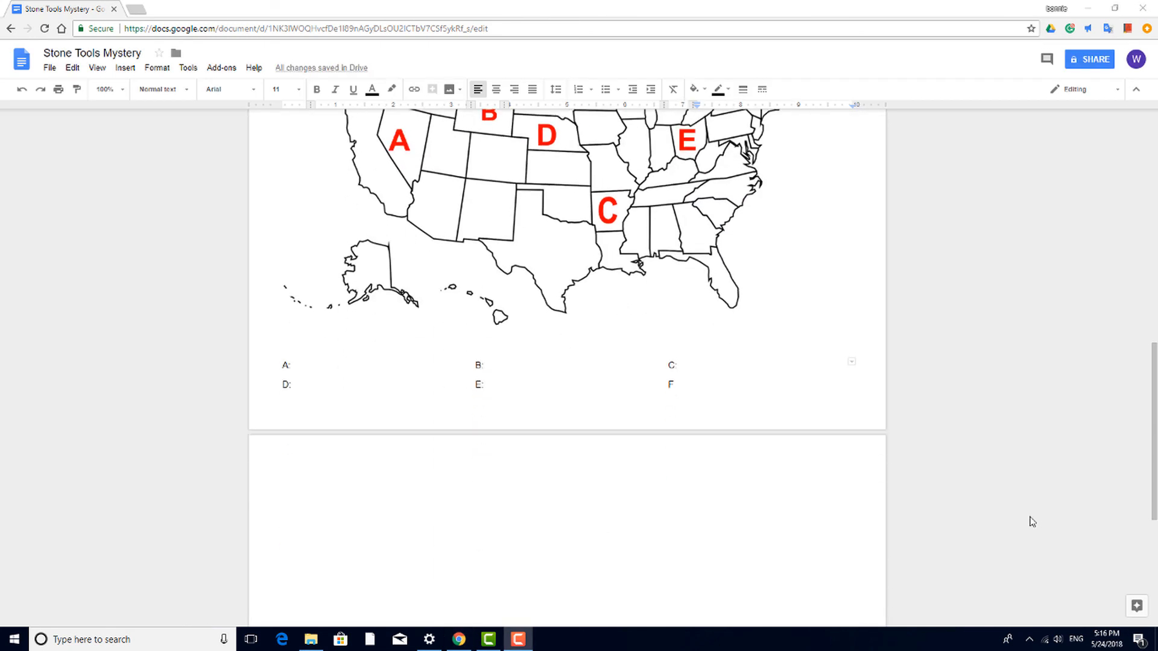
pyautogui.click(294, 470)
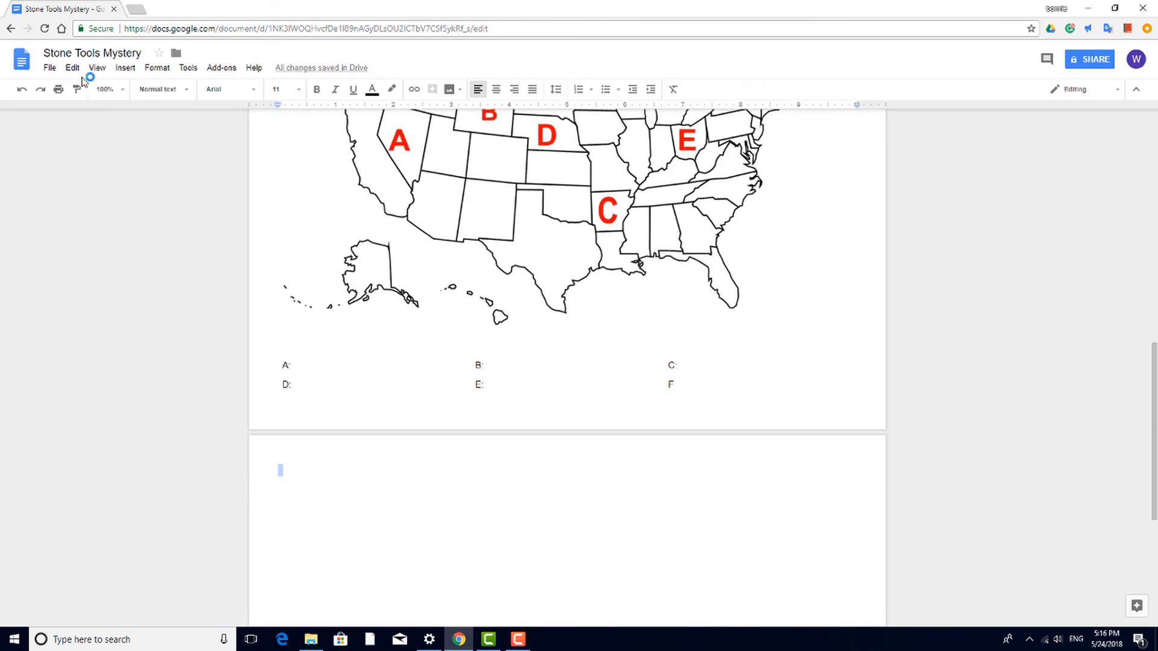
pyautogui.click(125, 68)
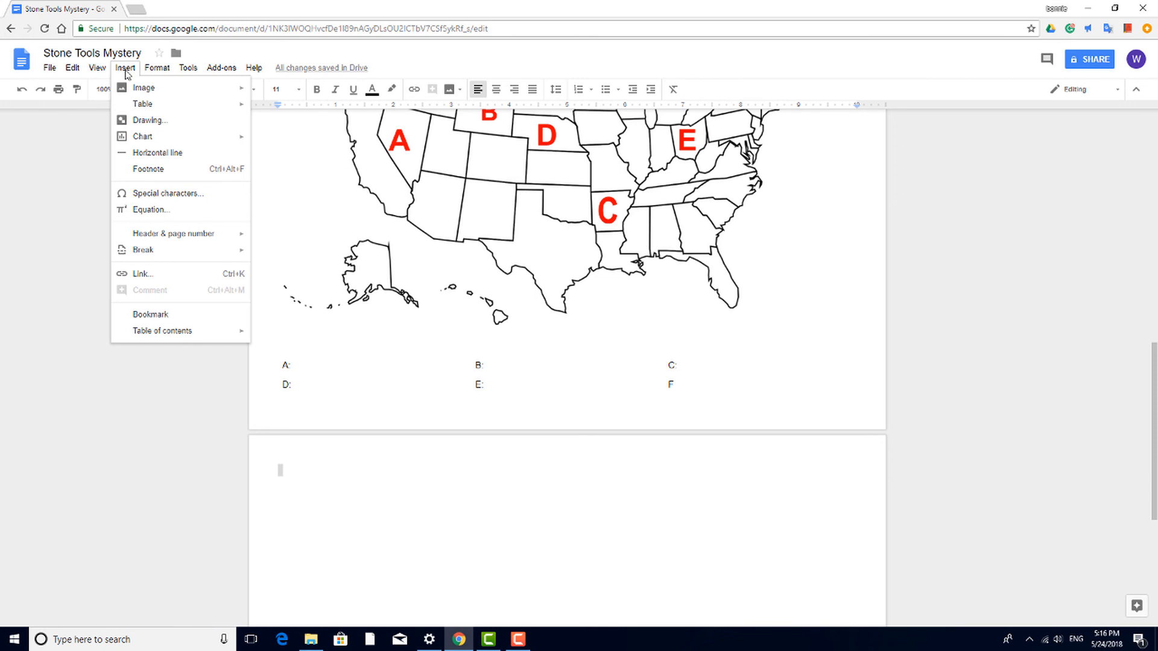
pyautogui.click(169, 210)
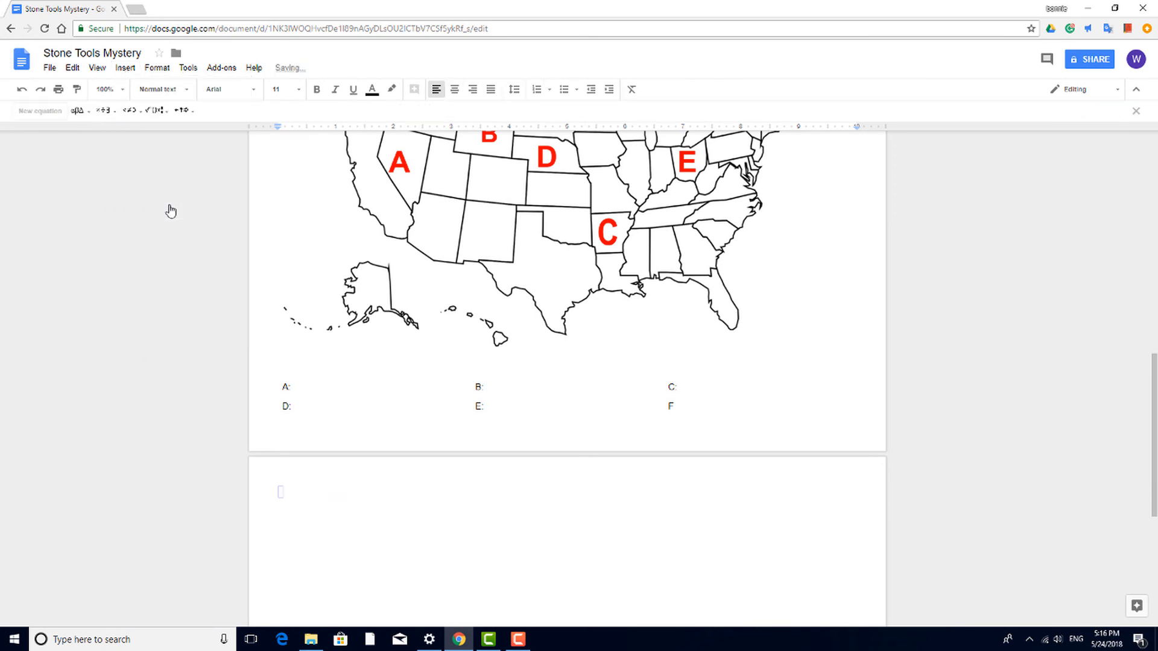
pyautogui.press('Right')
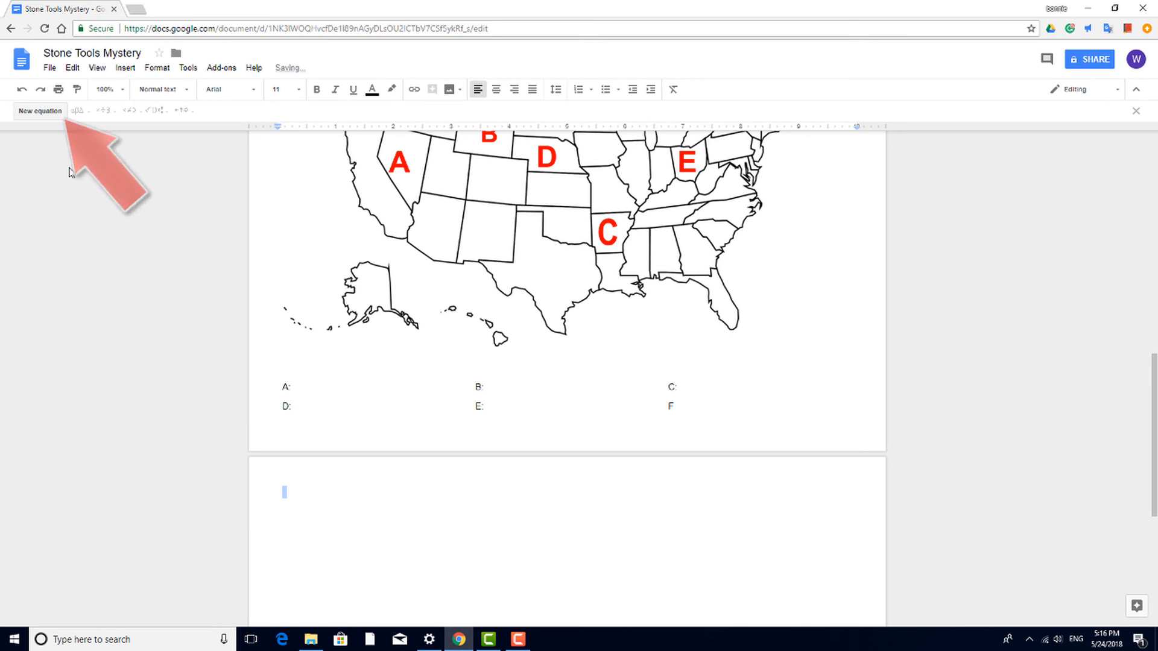
pyautogui.click(40, 111)
pyautogui.write('x + y = 2')
pyautogui.press('Return')
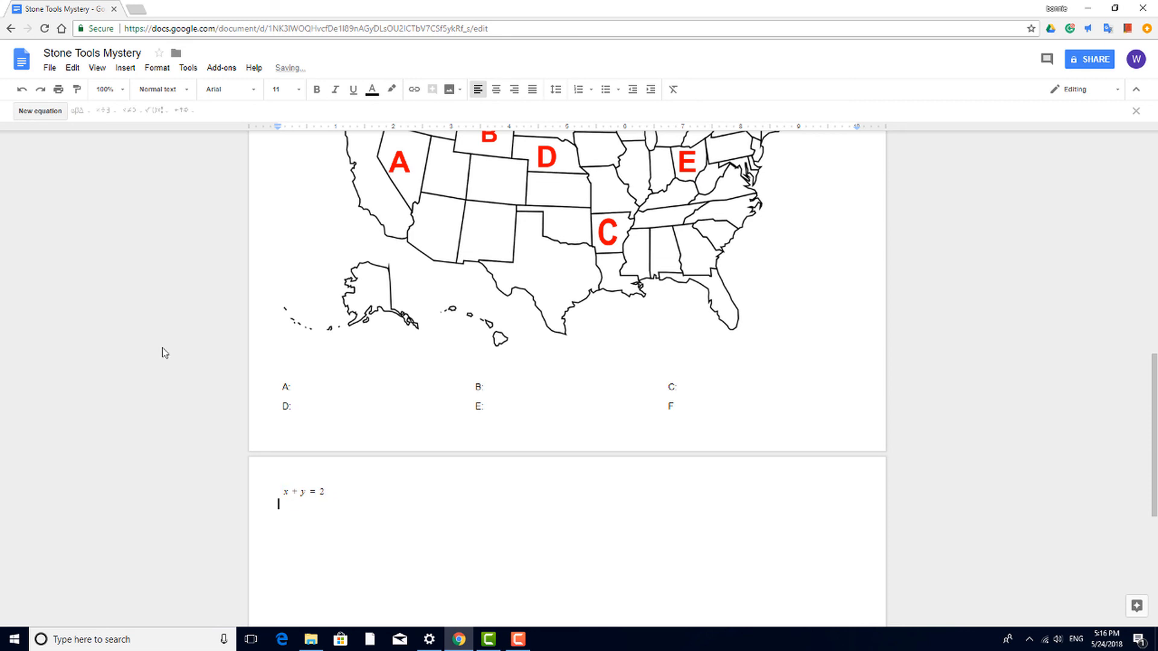
# Insert the equation "√25 =" on the line below "x + y = 2" using the square root template.
pyautogui.click(35, 111)
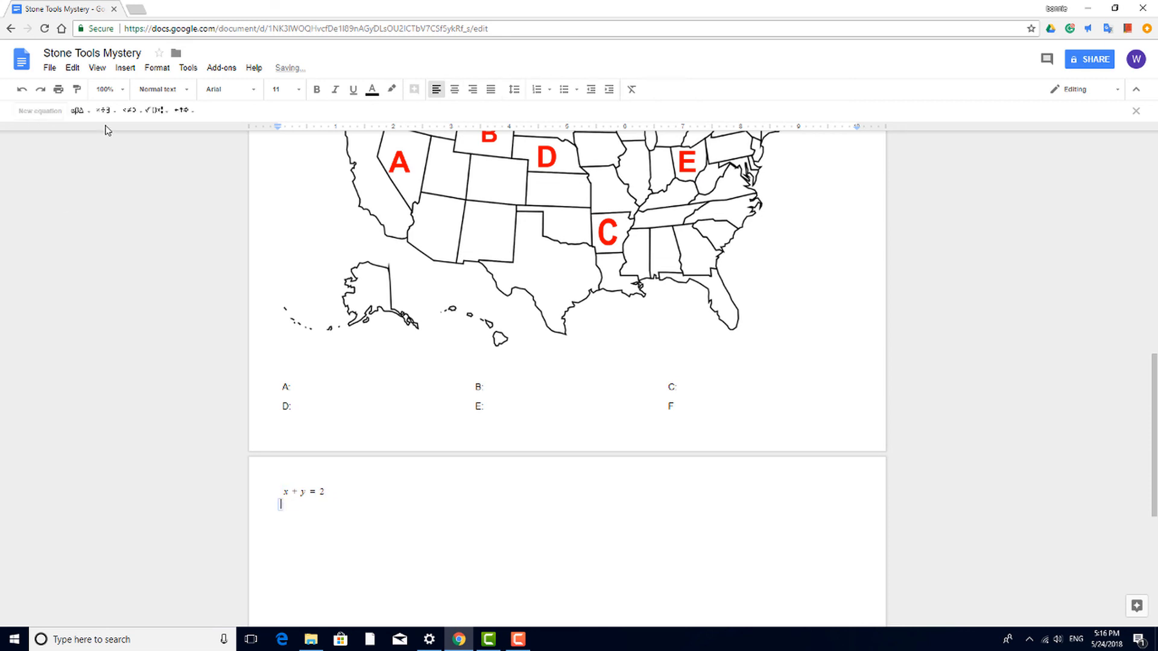
pyautogui.click(77, 111)
pyautogui.click(112, 111)
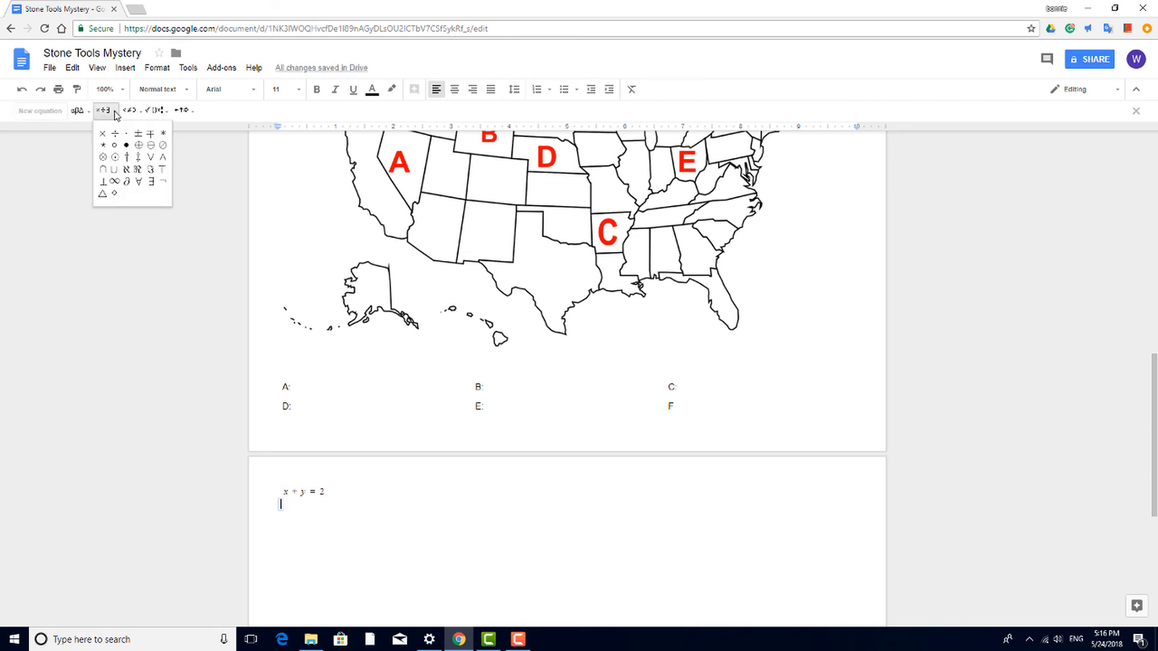
pyautogui.click(129, 111)
pyautogui.click(157, 112)
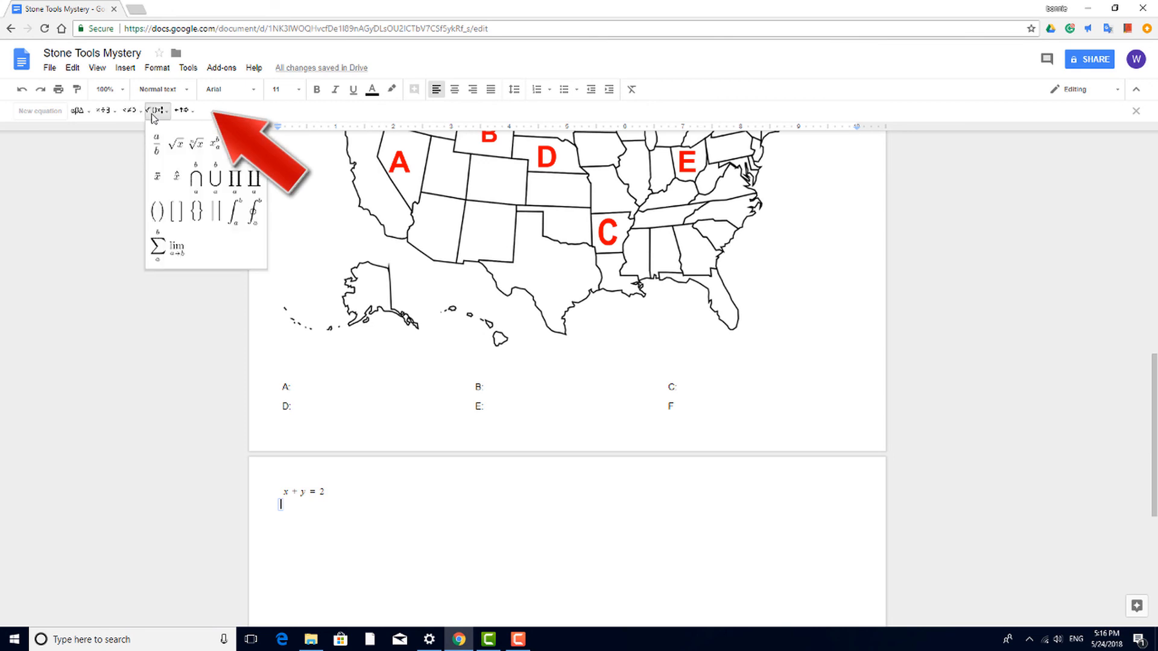
pyautogui.click(176, 144)
pyautogui.write('25')
pyautogui.press('Right')
pyautogui.write('=')
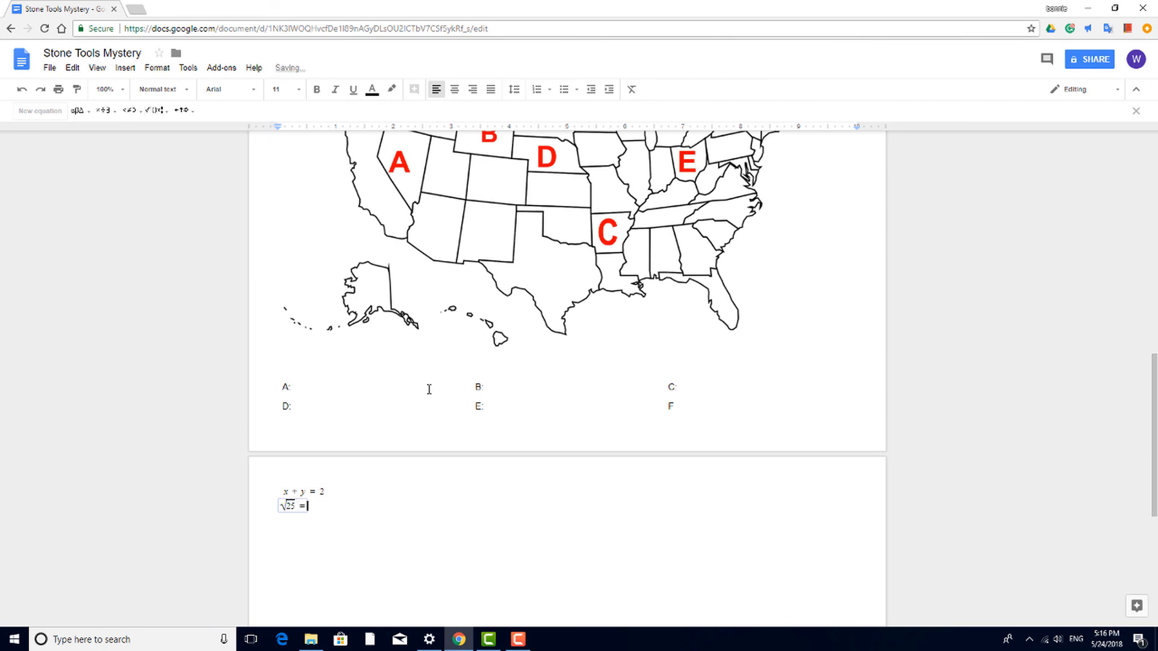
# Insert another equation containing a fraction on a new line below the square root equation.
pyautogui.press('Return')
pyautogui.click(41, 111)
pyautogui.click(362, 447)
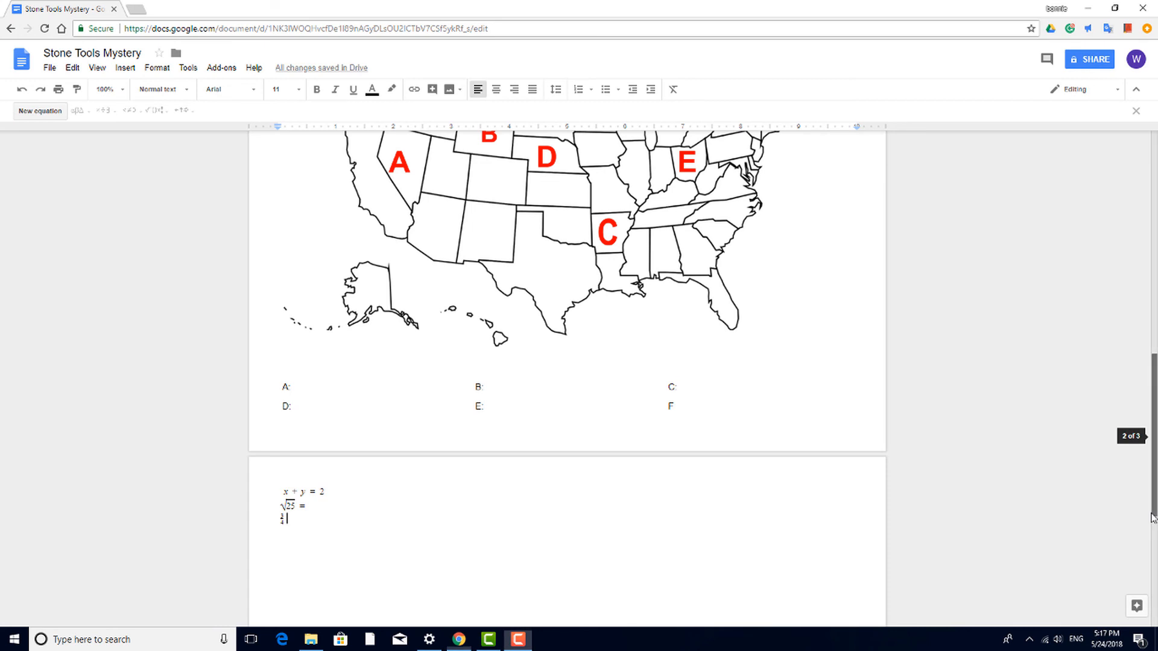
# Look up the word "Mystery" from the worksheet title in the dictionary.
pyautogui.moveTo(1153, 436); pyautogui.dragTo(1152, 223)
pyautogui.click(188, 68)
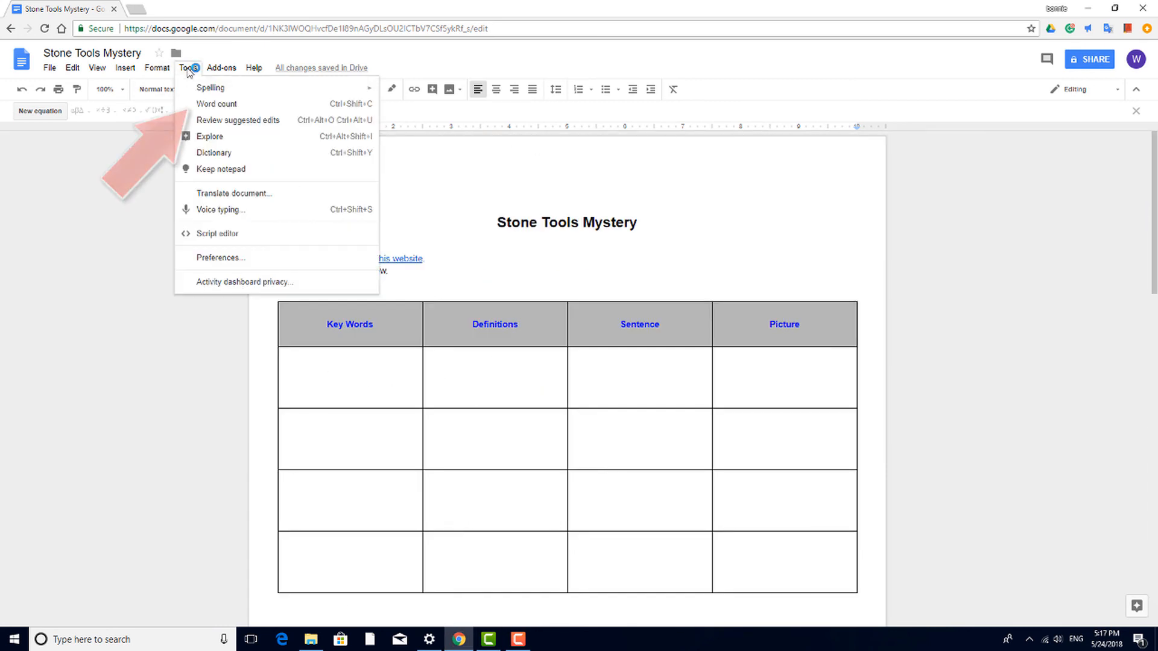
pyautogui.click(188, 105)
pyautogui.doubleClick(618, 220)
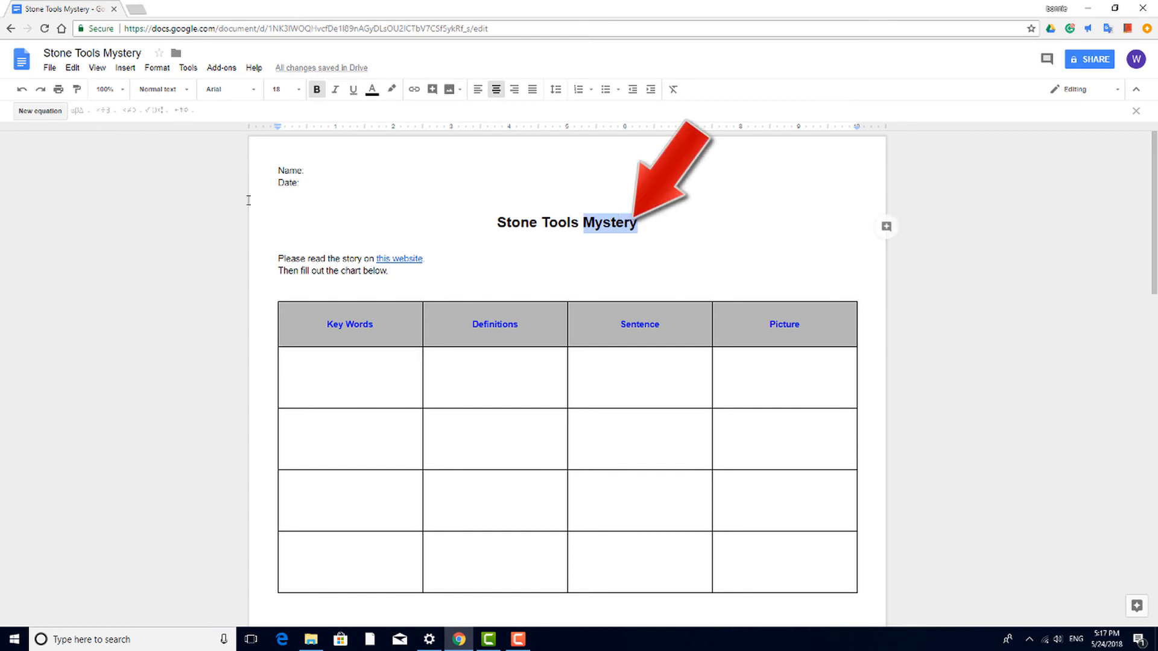
pyautogui.click(189, 68)
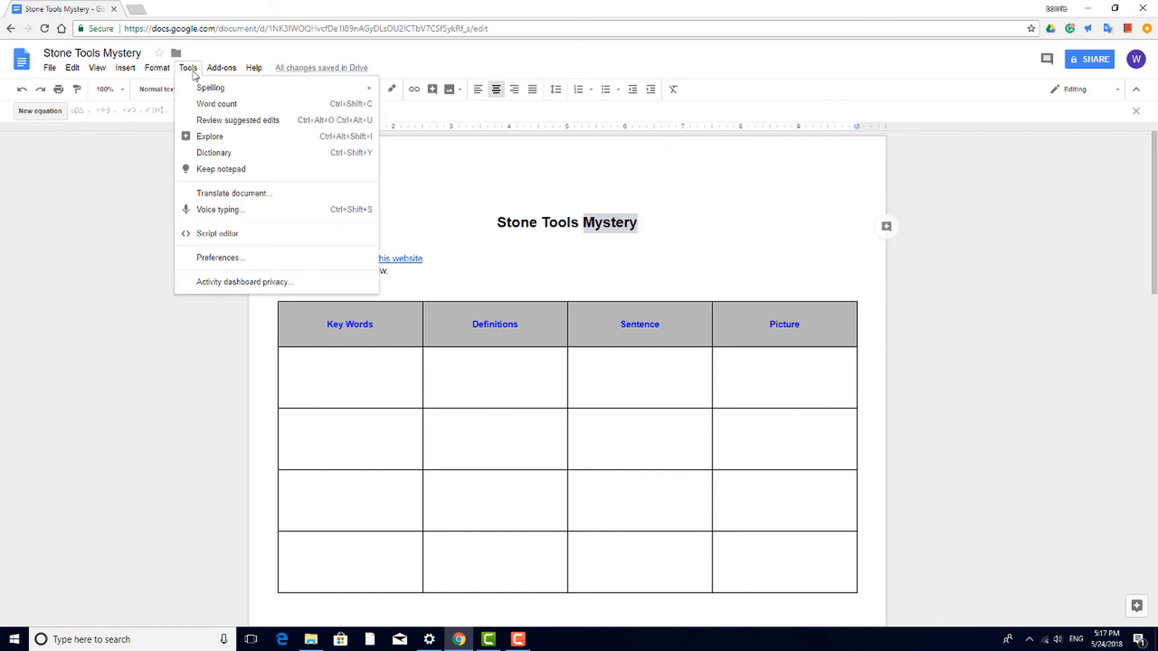
pyautogui.click(232, 153)
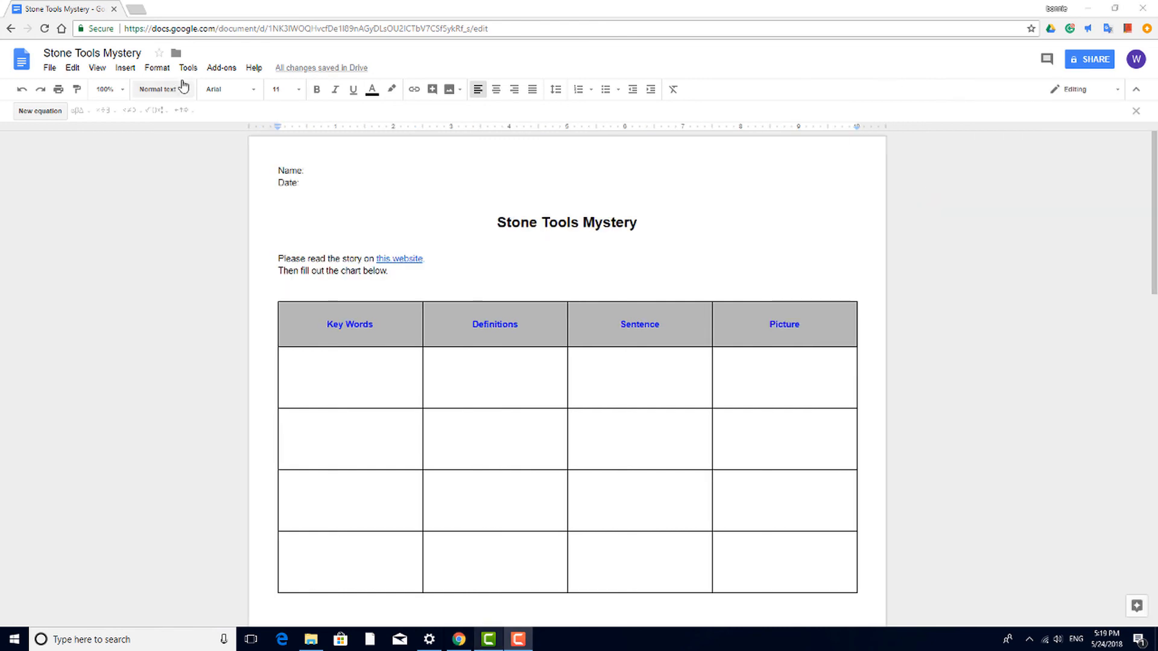
# Search Explore for "sulawesi" and cite the "Sulawesi travel - Lonely Planet" result as a footnote on the worksheet title.
pyautogui.click(188, 68)
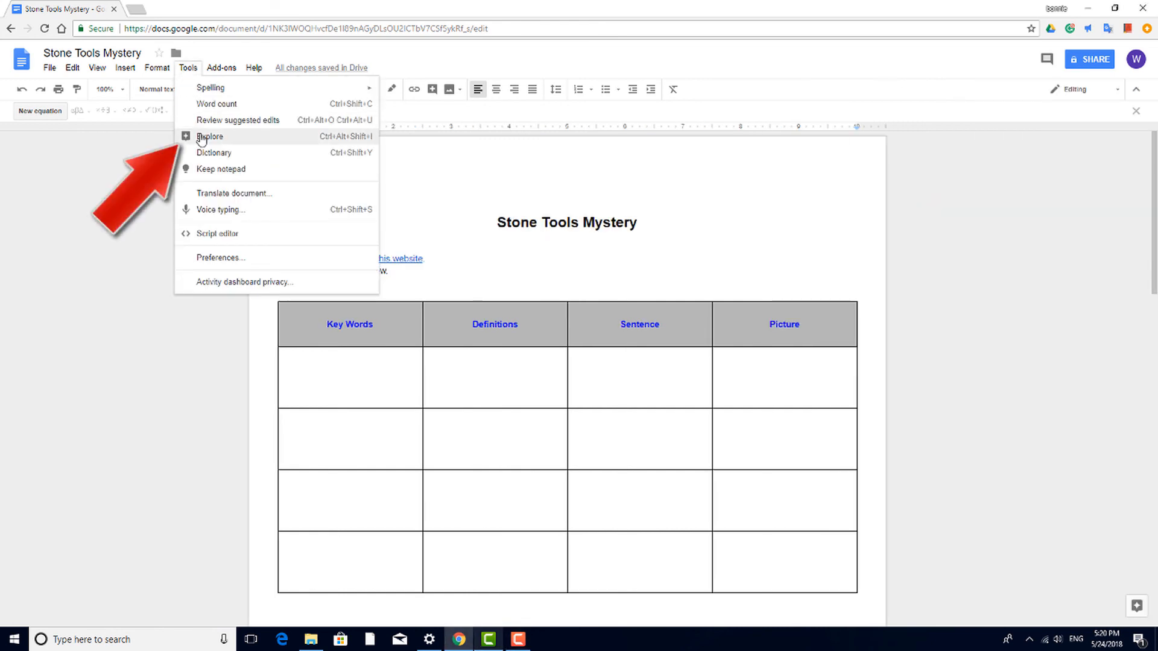
pyautogui.click(201, 140)
pyautogui.write('sulawesi')
pyautogui.press('Return')
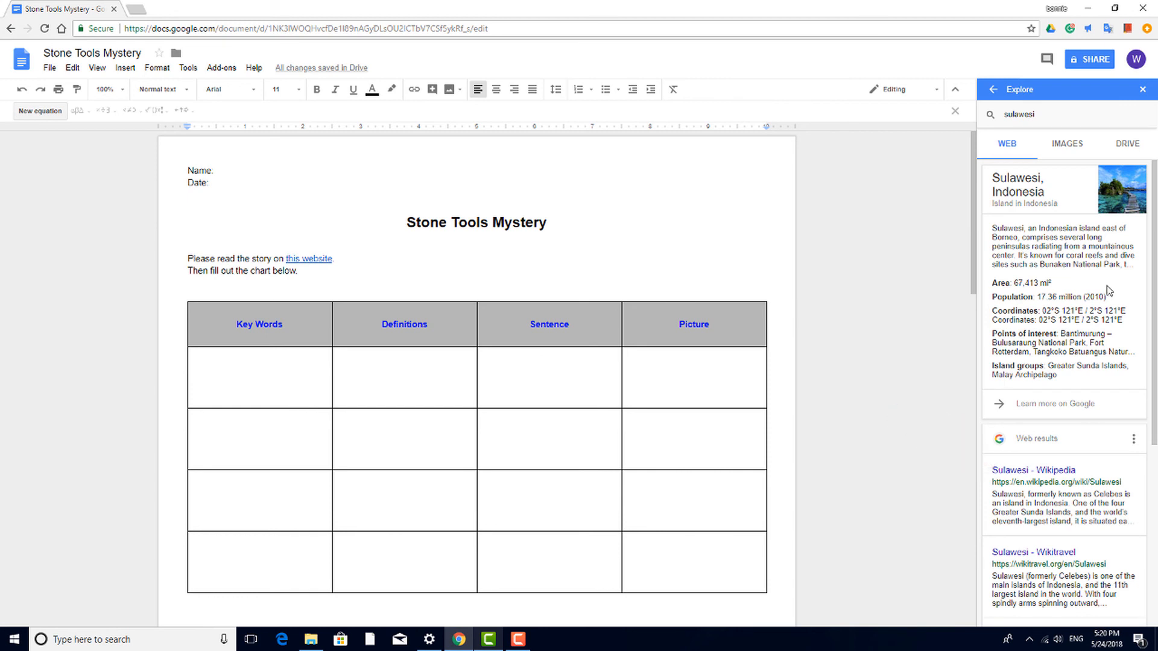
pyautogui.scroll(-5, 1083, 298)
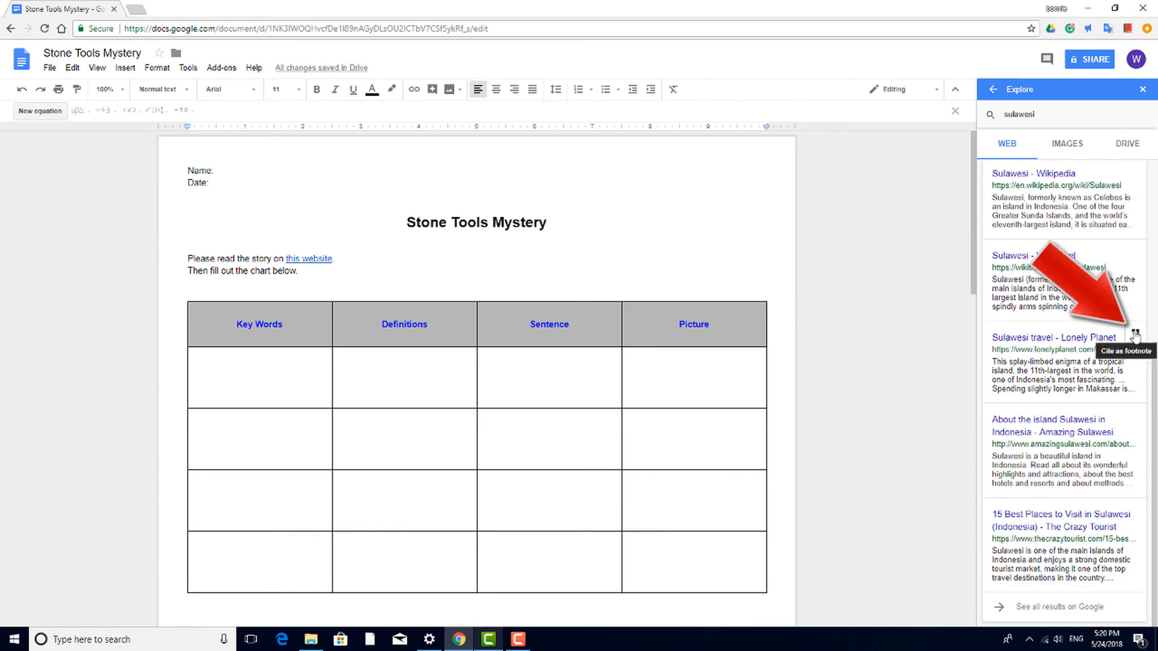
pyautogui.click(1132, 335)
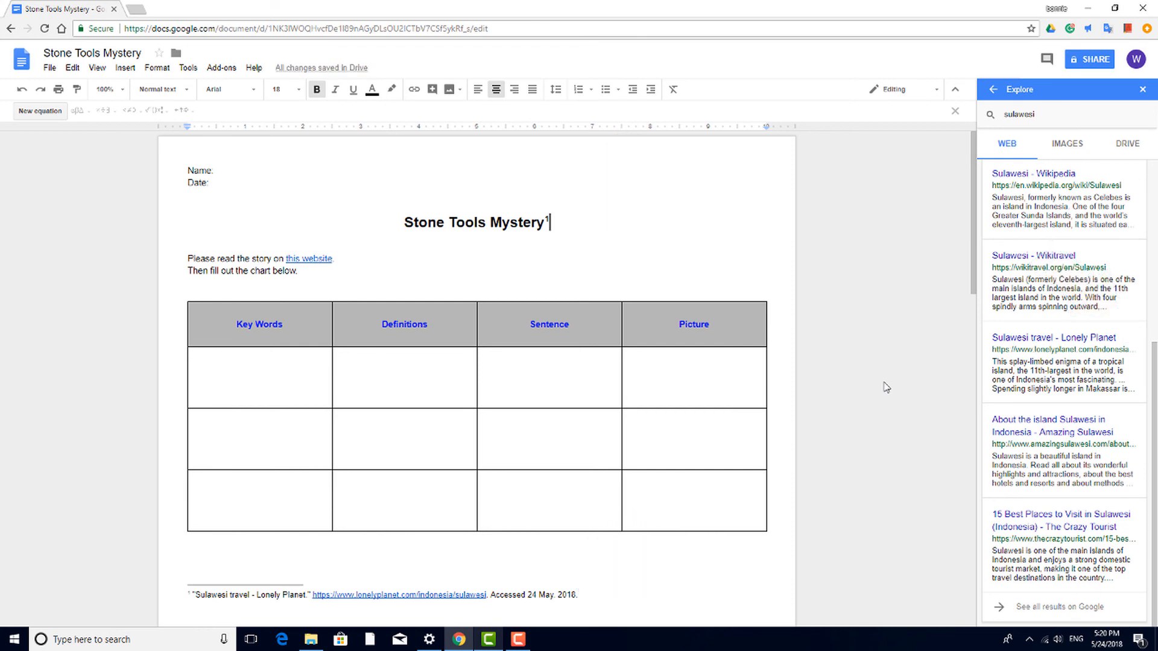
pyautogui.click(1142, 90)
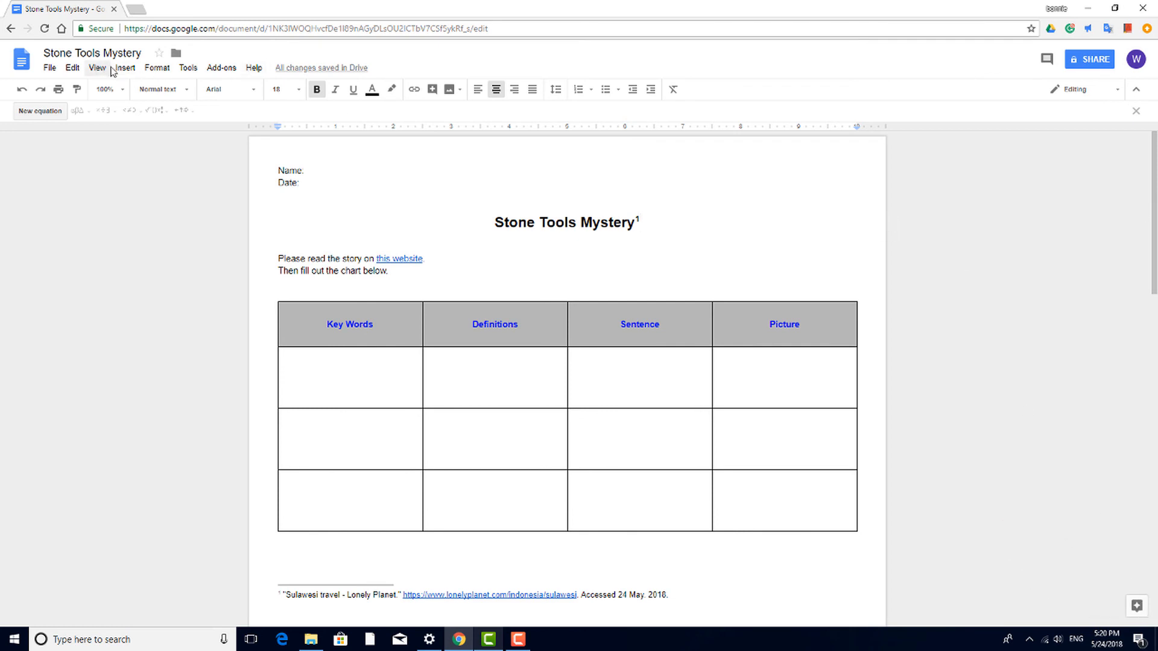
# Open the voice typing tool to view its microphone and close it again.
pyautogui.click(188, 68)
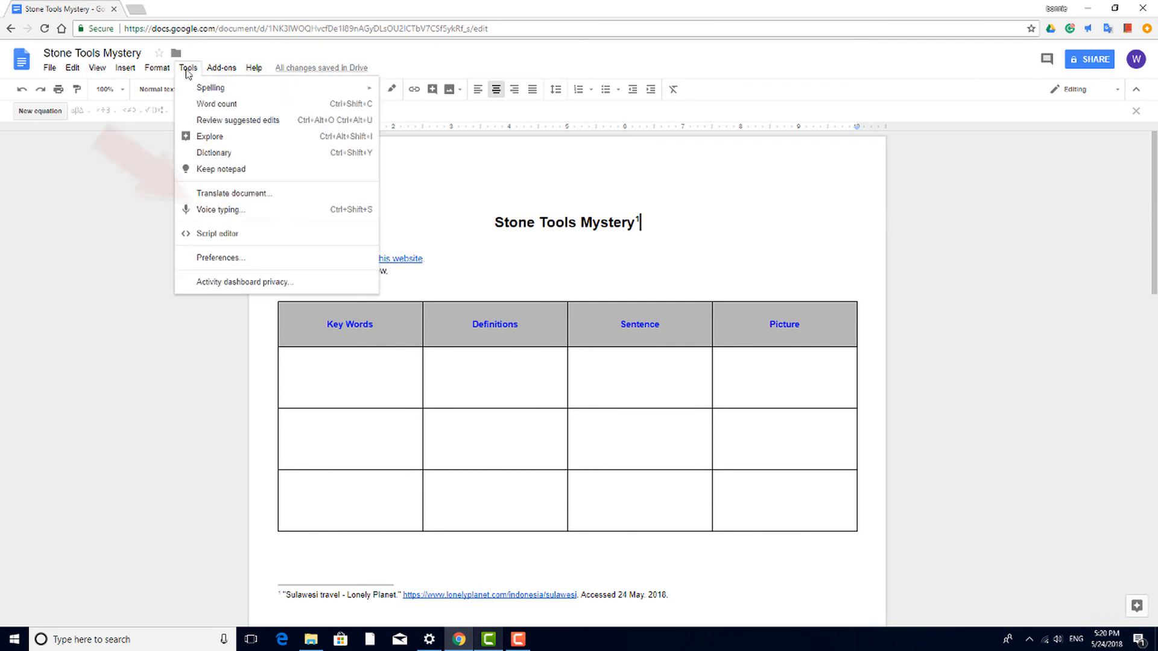
pyautogui.click(233, 209)
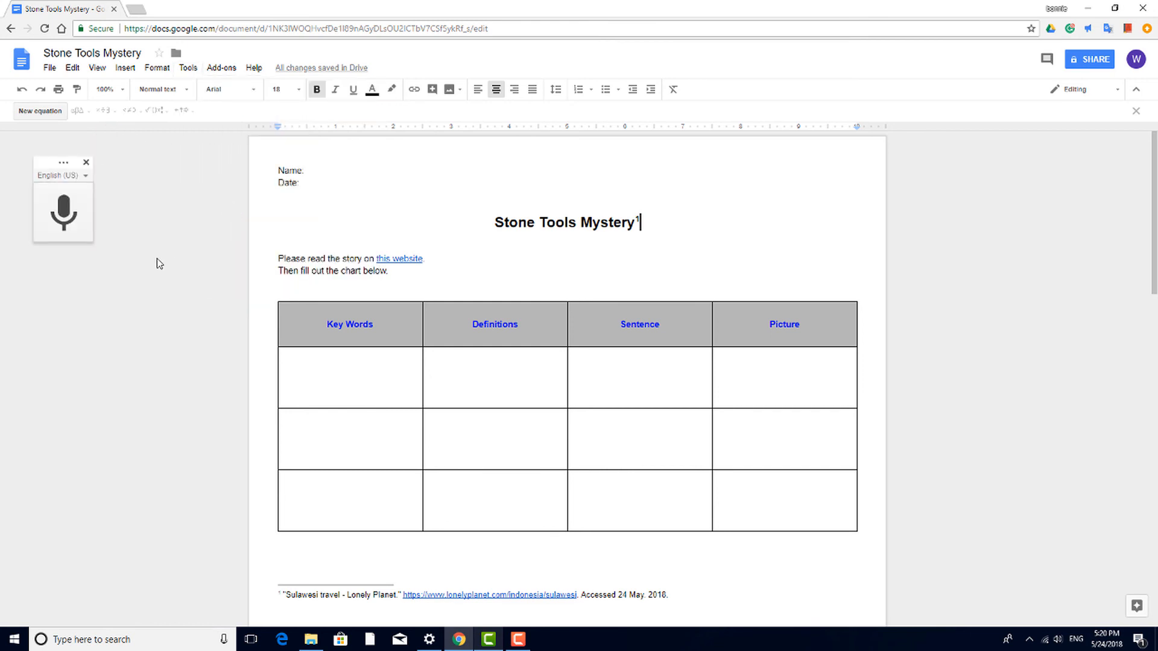
pyautogui.click(89, 164)
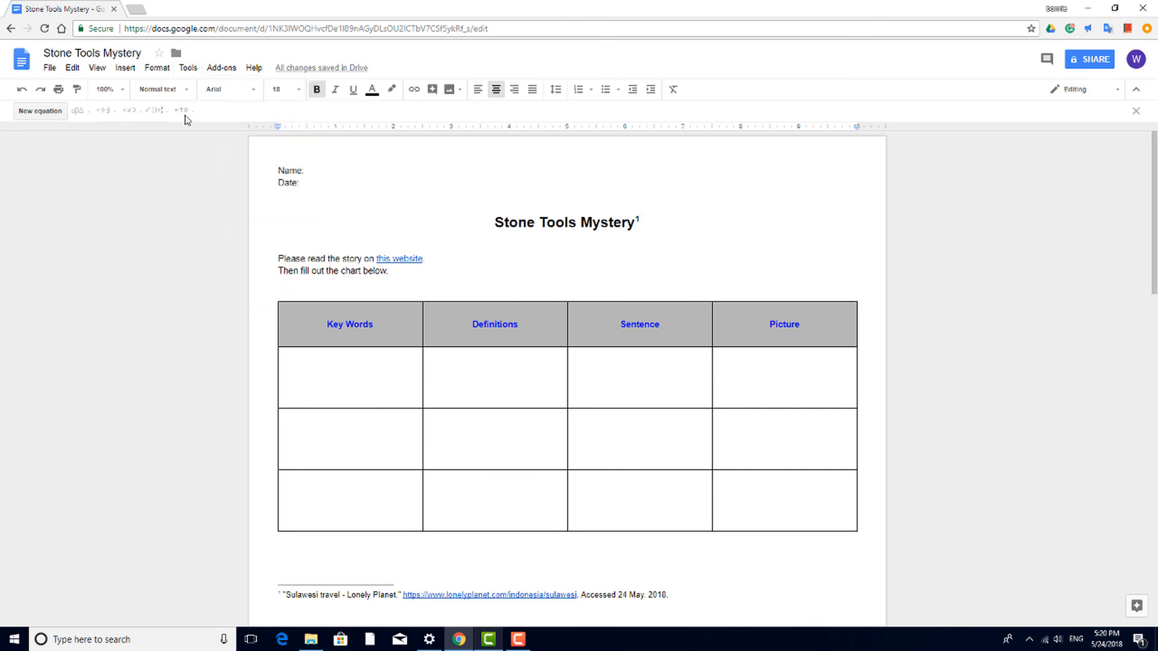
# Start translating the document and title the new copy "Stone Tools Mystery: Spanish".
pyautogui.click(189, 68)
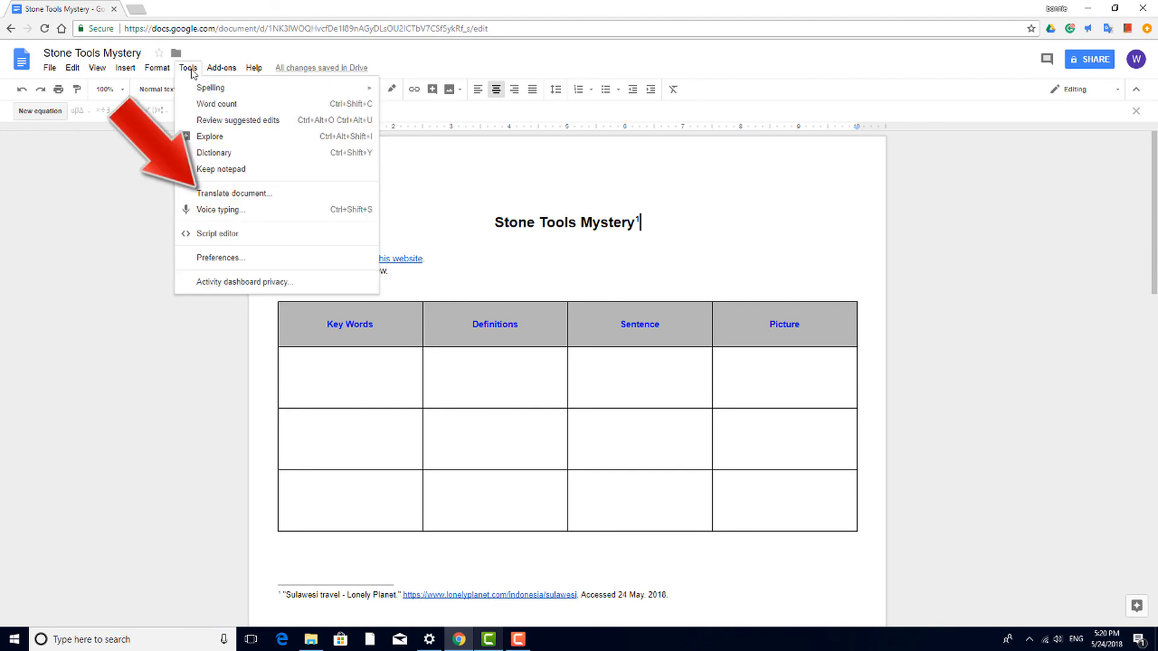
pyautogui.click(269, 195)
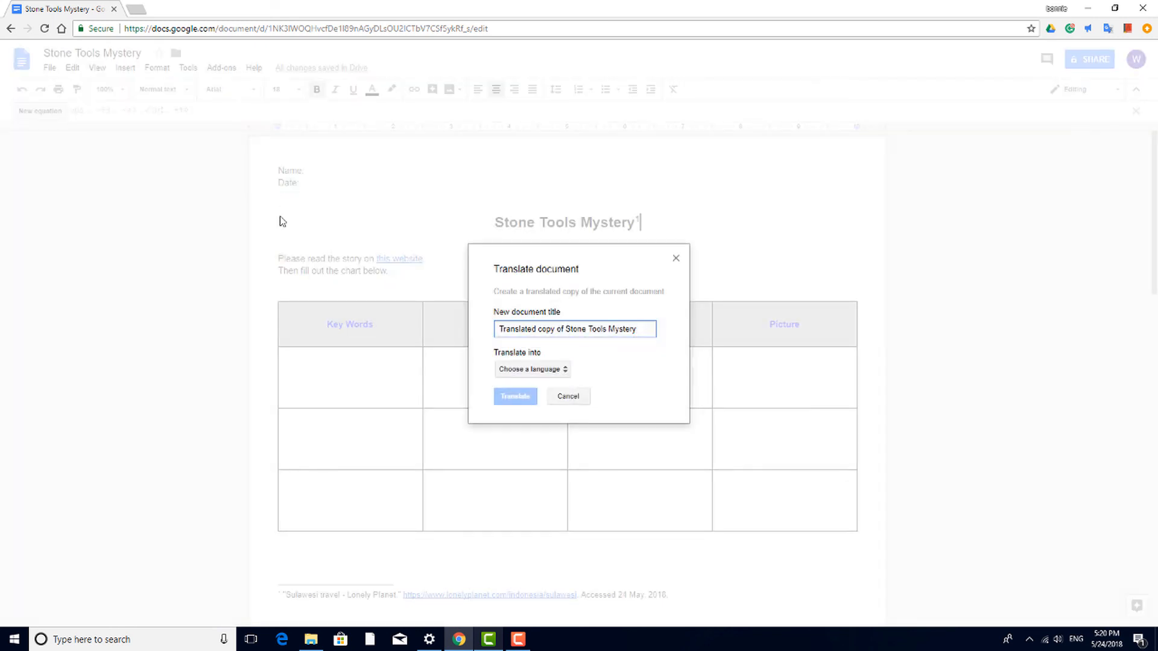
pyautogui.press('Home')
pyautogui.hotkey('shift', 'Right')
pyautogui.hotkey('shift', 'Right')
pyautogui.hotkey('shift', 'Right')
pyautogui.hotkey('shift', 'Right')
pyautogui.hotkey('shift', 'Right')
pyautogui.hotkey('shift', 'Right')
pyautogui.hotkey('shift', 'Right')
pyautogui.hotkey('shift', 'Right')
pyautogui.hotkey('shift', 'Right')
pyautogui.hotkey('shift', 'Right')
pyautogui.hotkey('shift', 'Right')
pyautogui.hotkey('shift', 'Right')
pyautogui.hotkey('shift', 'Right')
pyautogui.hotkey('shift', 'Right')
pyautogui.hotkey('shift', 'Right')
pyautogui.hotkey('shift', 'Right')
pyautogui.hotkey('shift', 'Right')
pyautogui.hotkey('shift', 'Right')
pyautogui.hotkey('shift', 'Right')
pyautogui.press('BackSpace')
pyautogui.press('End')
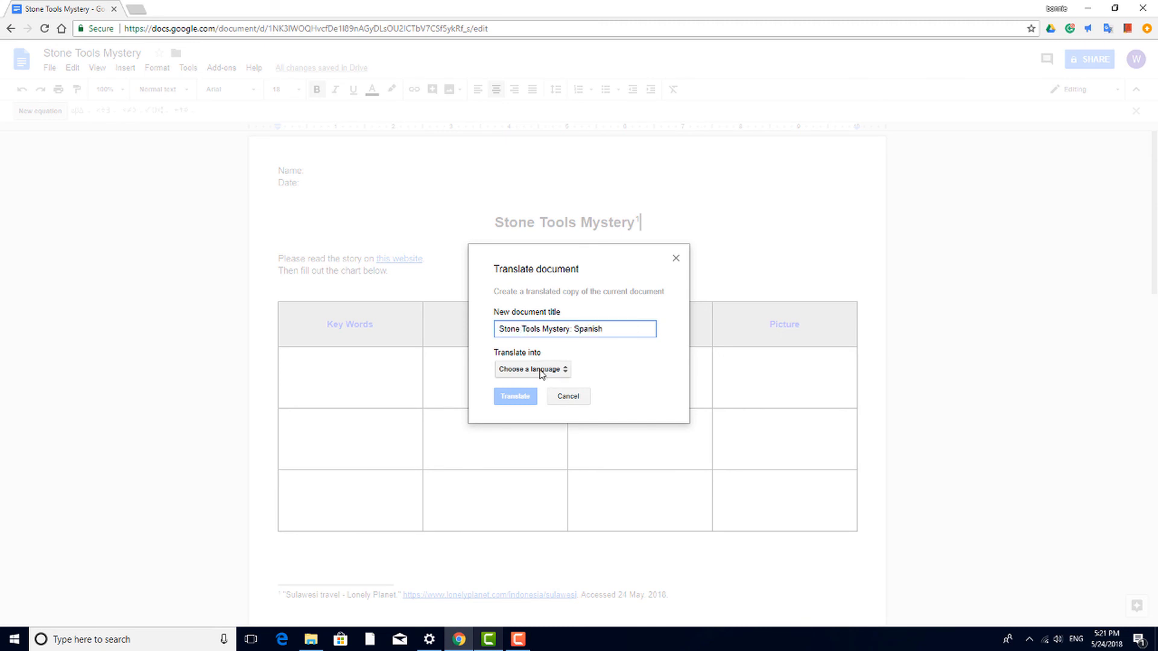
# Set the translation language to Spanish and create the translated copy.
pyautogui.click(535, 369)
pyautogui.scroll(-20, 537, 476)
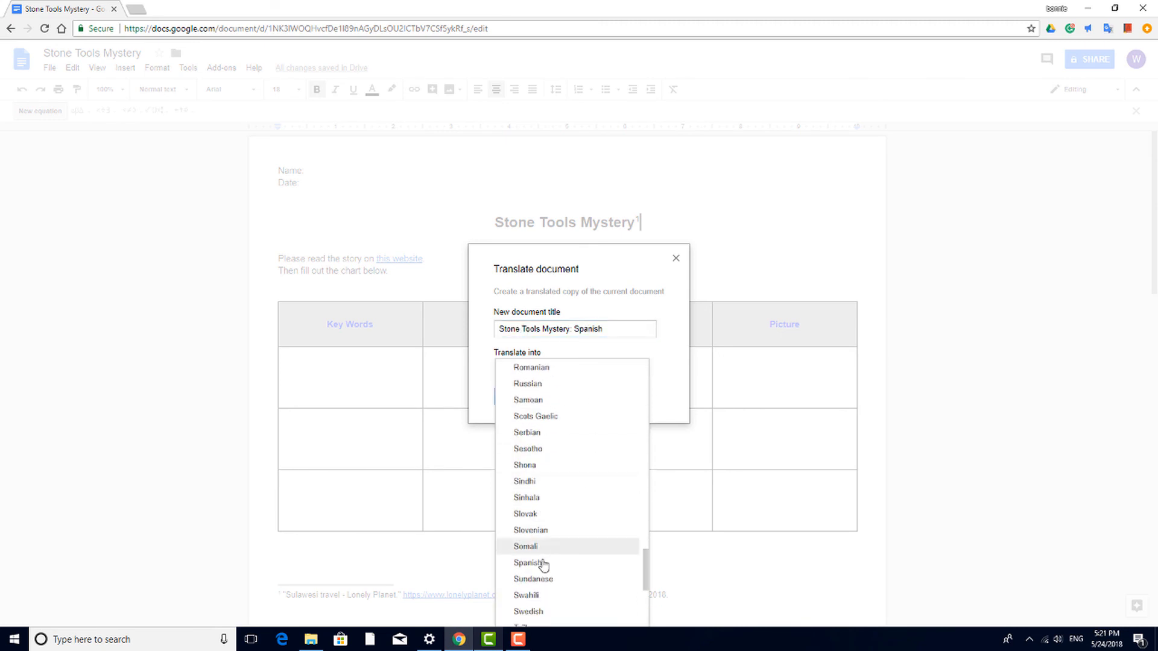
pyautogui.click(544, 563)
pyautogui.click(515, 397)
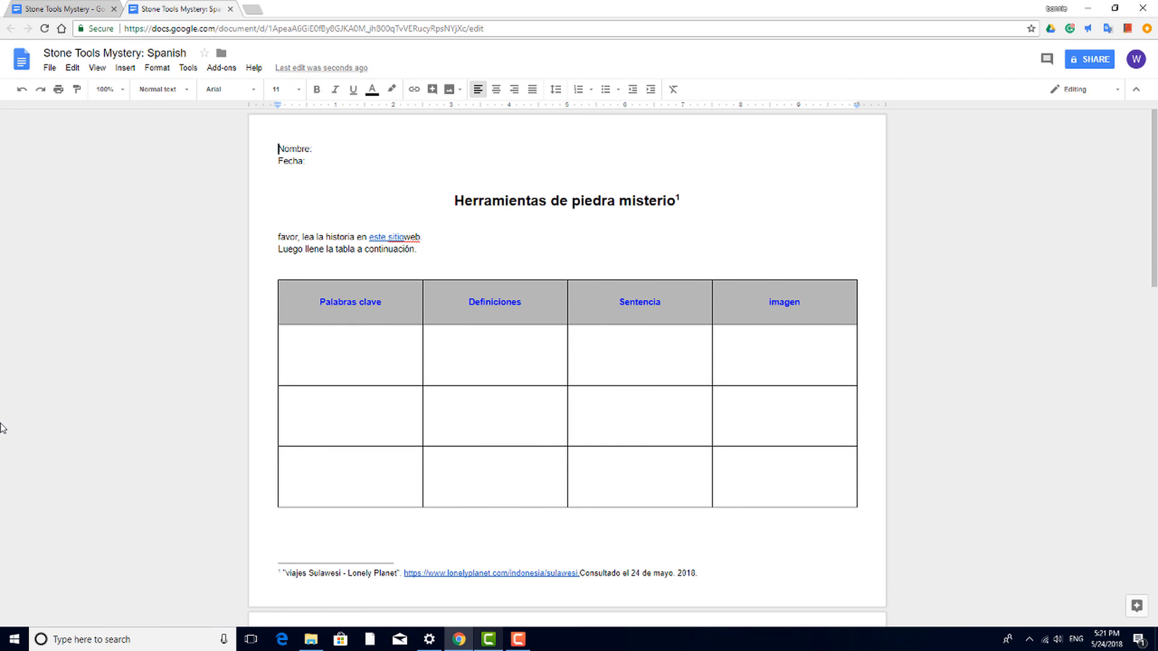
# Return to the original worksheet and add the line "Spanish Version" below "Date:".
pyautogui.click(58, 9)
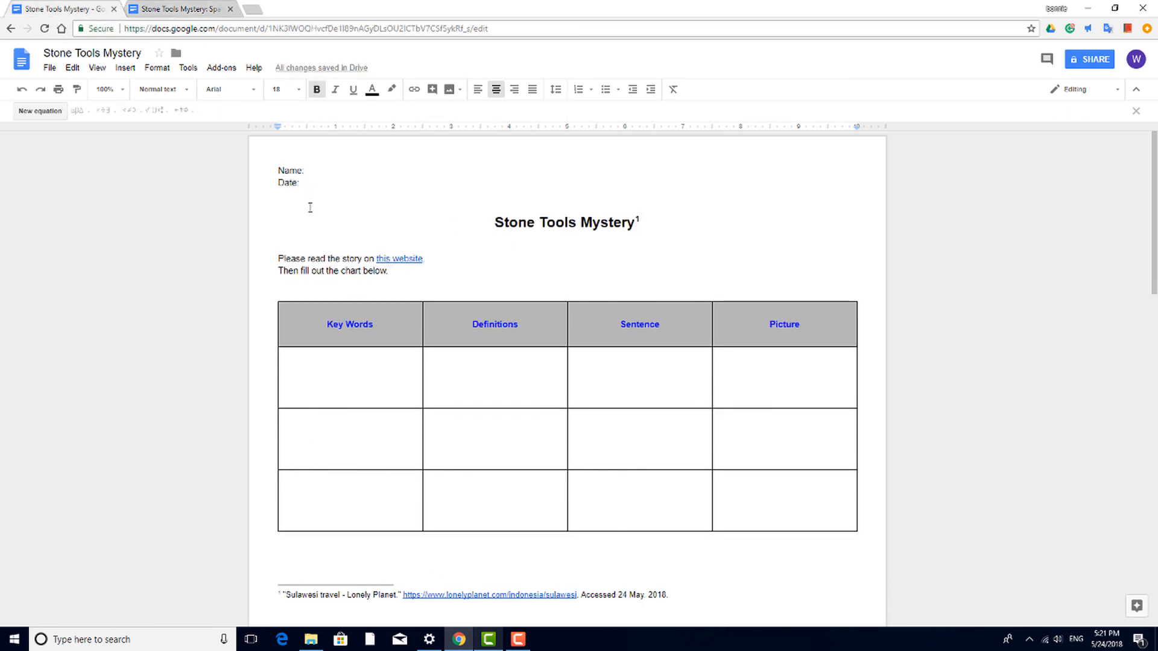
pyautogui.press('Return')
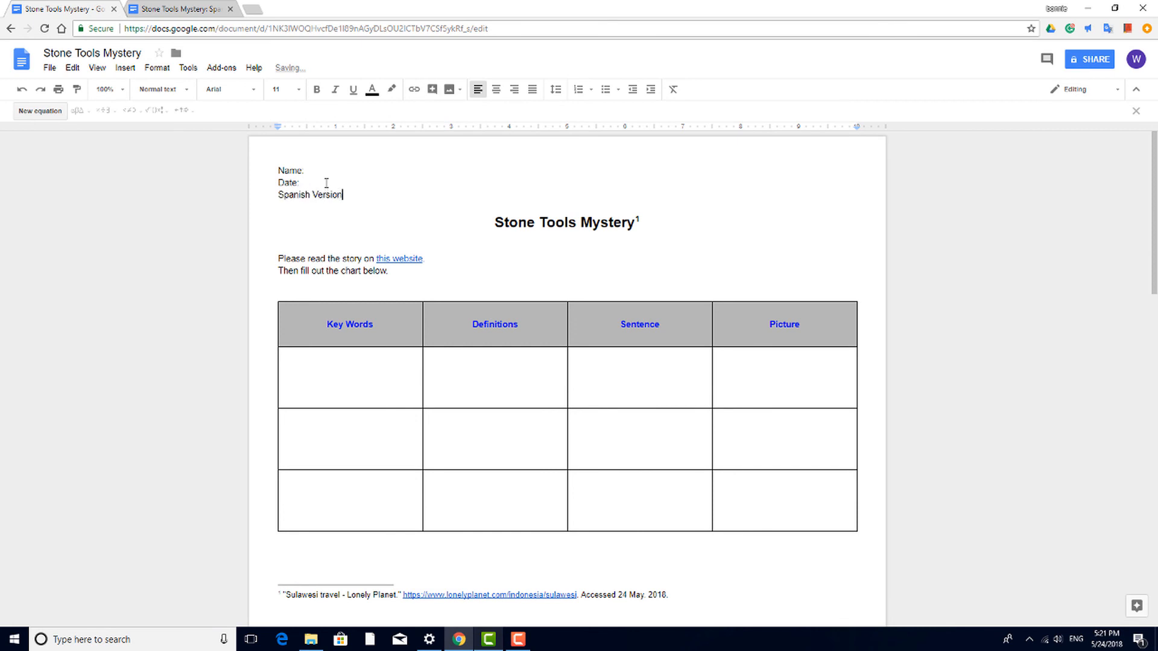
# Link the text "Spanish Version" to the URL of the Spanish translated document.
pyautogui.hotkey('shift', 'Home')
pyautogui.click(205, 11)
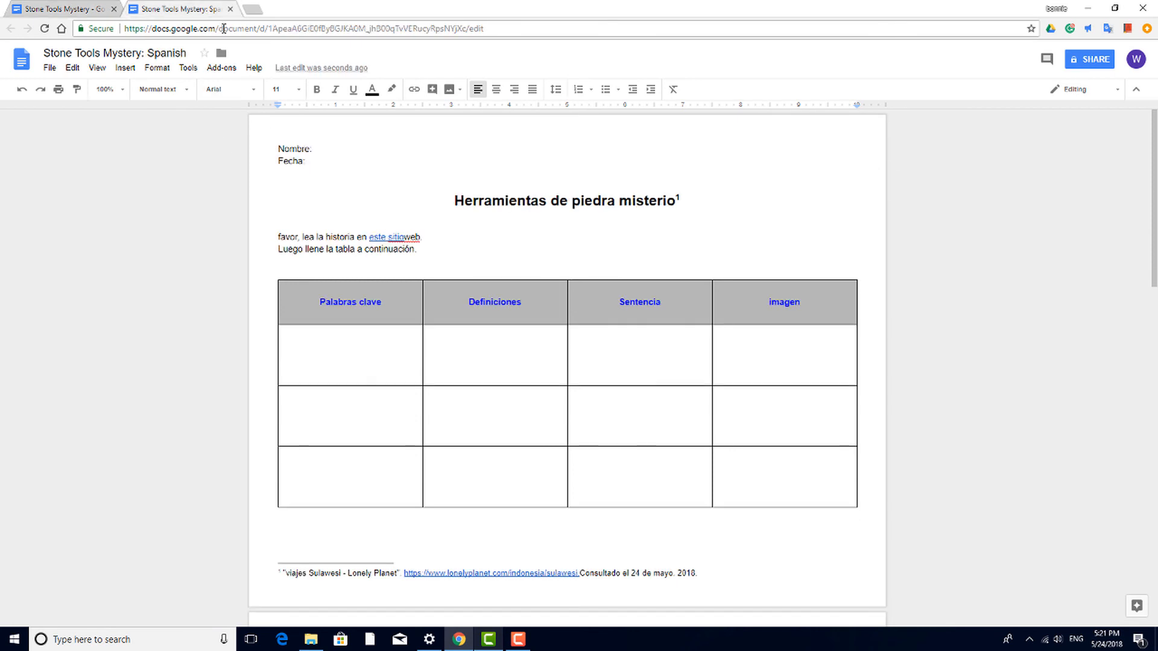
pyautogui.click(223, 29)
pyautogui.click(62, 8)
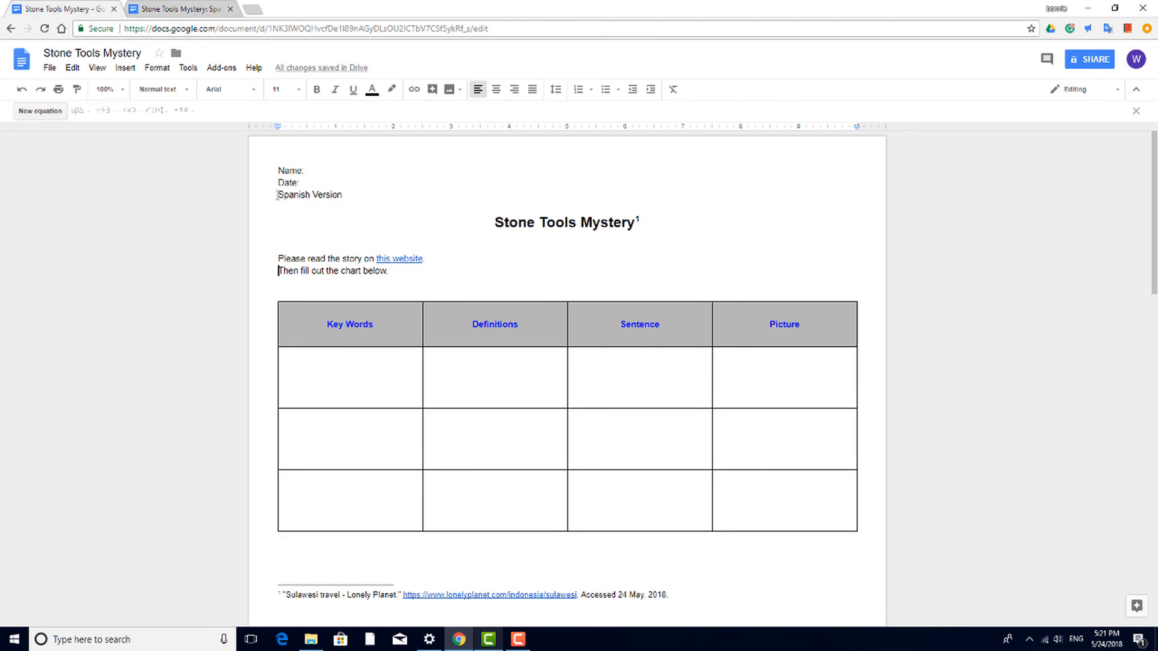
pyautogui.moveTo(276, 195); pyautogui.dragTo(347, 196)
pyautogui.click(414, 89)
pyautogui.hotkey('ctrl', 'v')
pyautogui.click(483, 238)
pyautogui.click(308, 261)
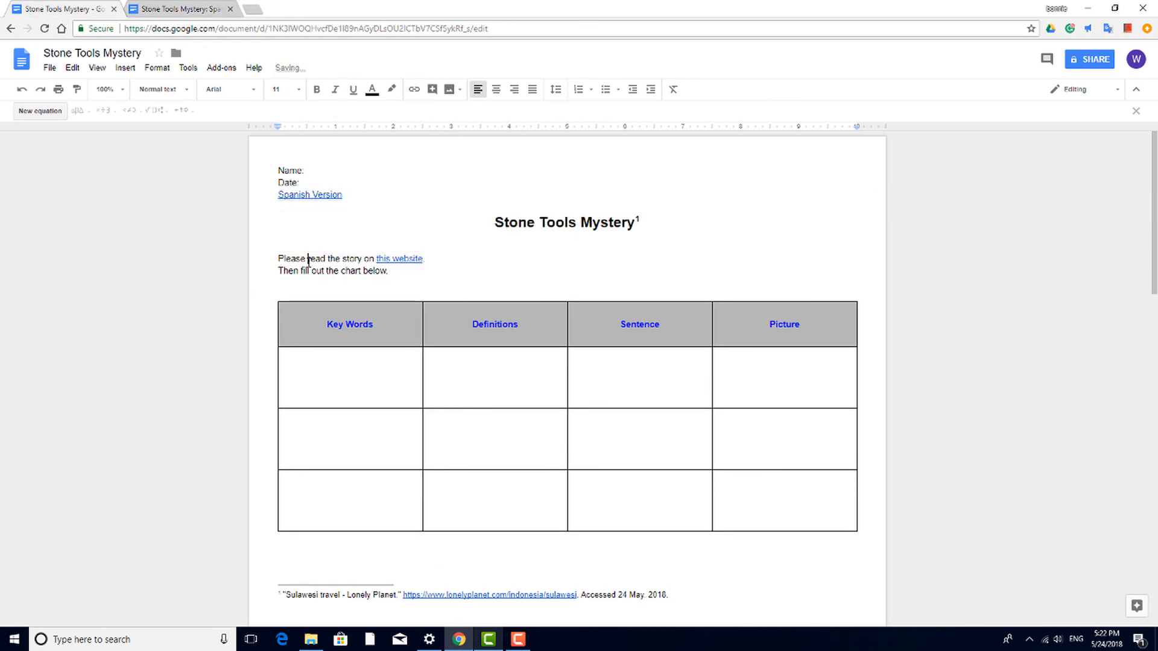